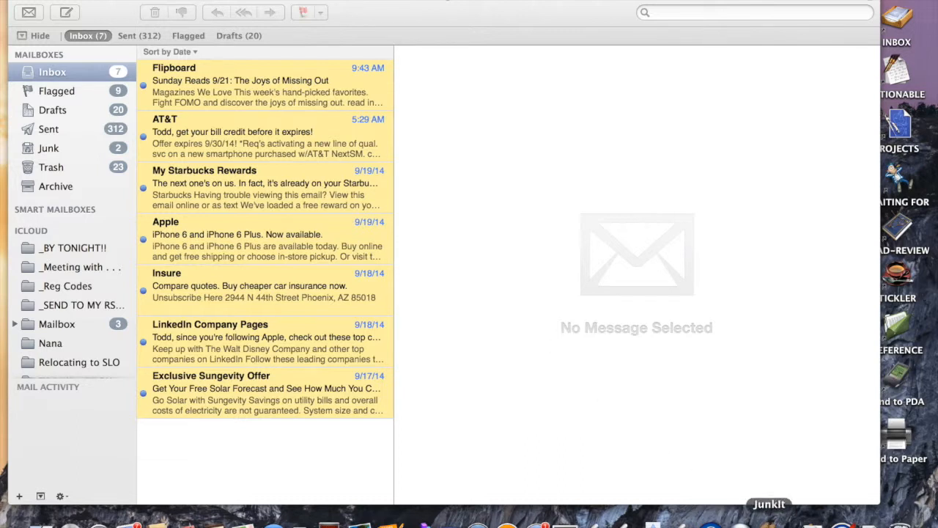
# Step: Fan open the JunkIt Dock stack to show Tracking, Preferences, JunkIt Rules and the app
pyautogui.rightClick(768, 522)
pyautogui.click(775, 498)
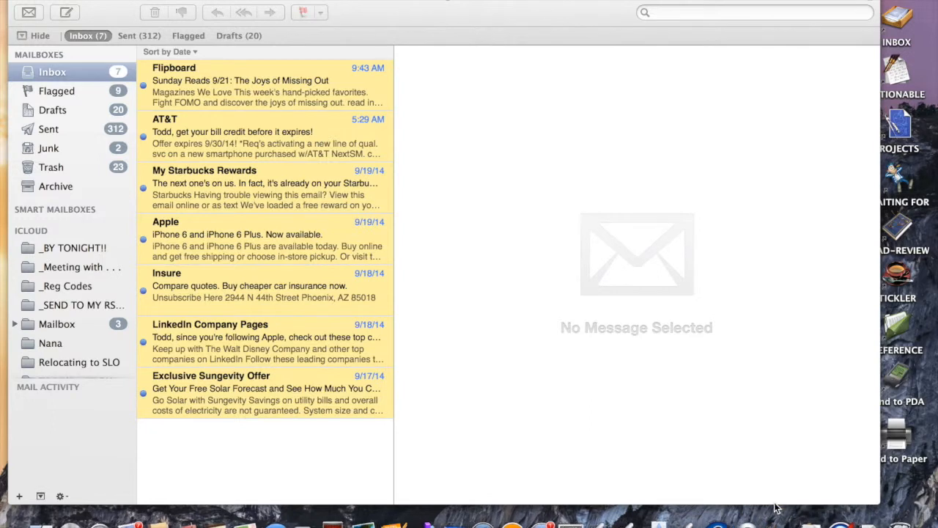
pyautogui.click(809, 521)
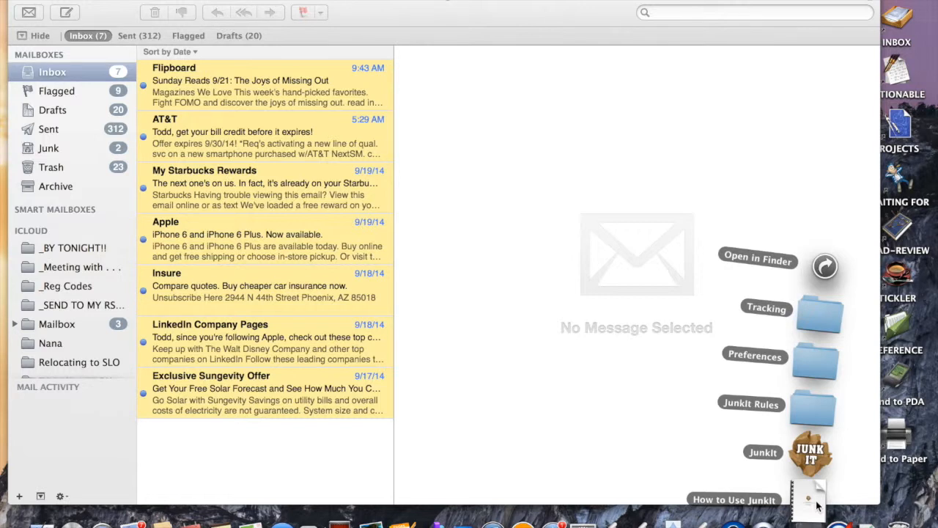
pyautogui.click(811, 367)
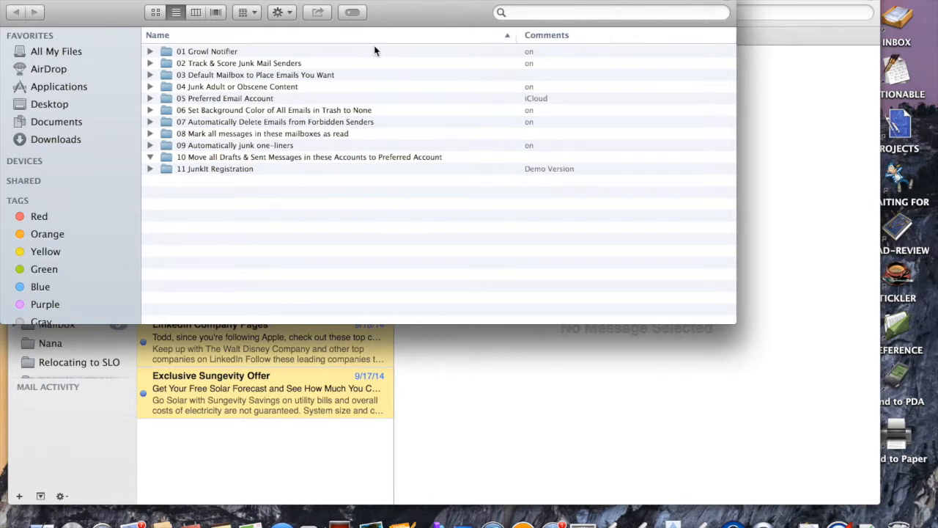
pyautogui.click(336, 53)
pyautogui.press('super+i')
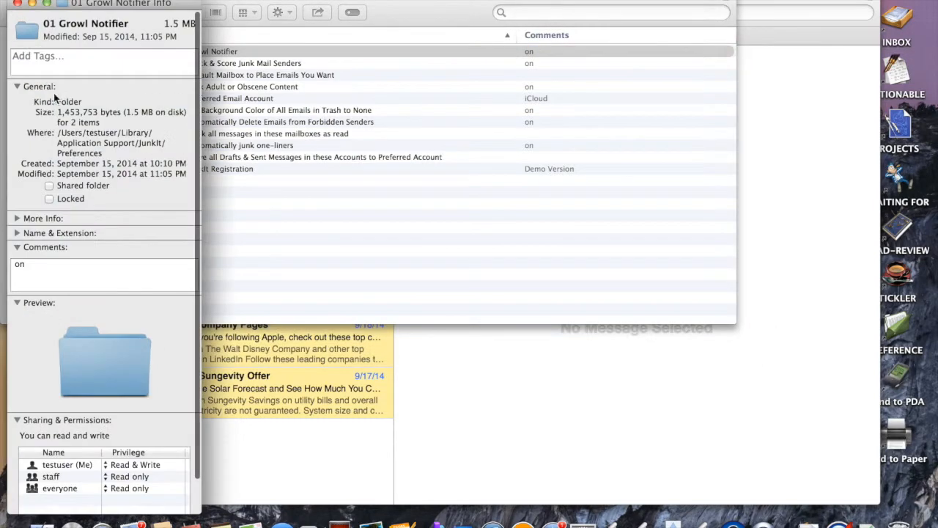
pyautogui.click(45, 271)
pyautogui.moveTo(45, 271); pyautogui.dragTo(3, 269)
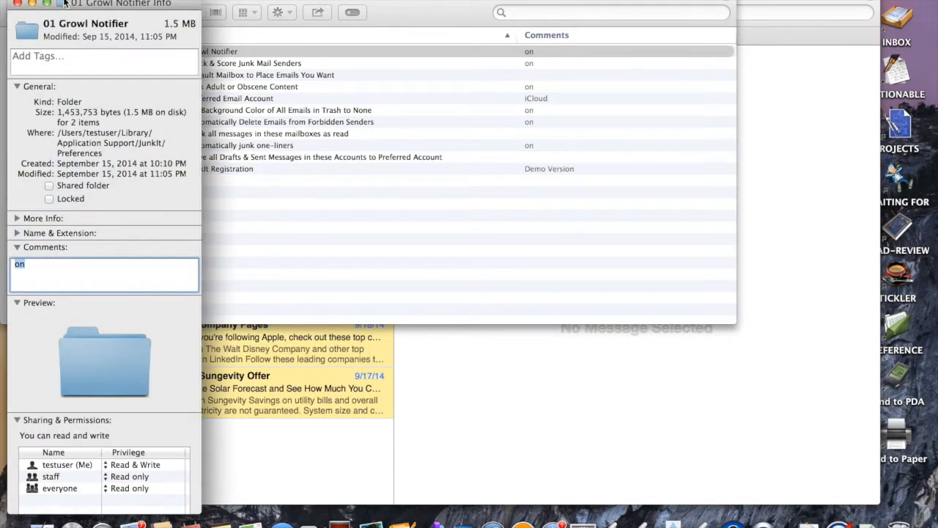
pyautogui.click(17, 4)
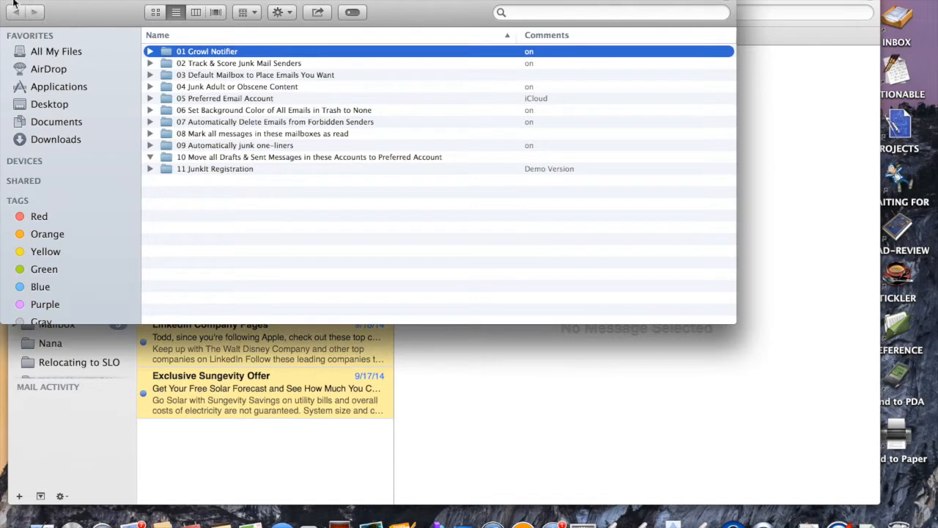
pyautogui.click(12, 4)
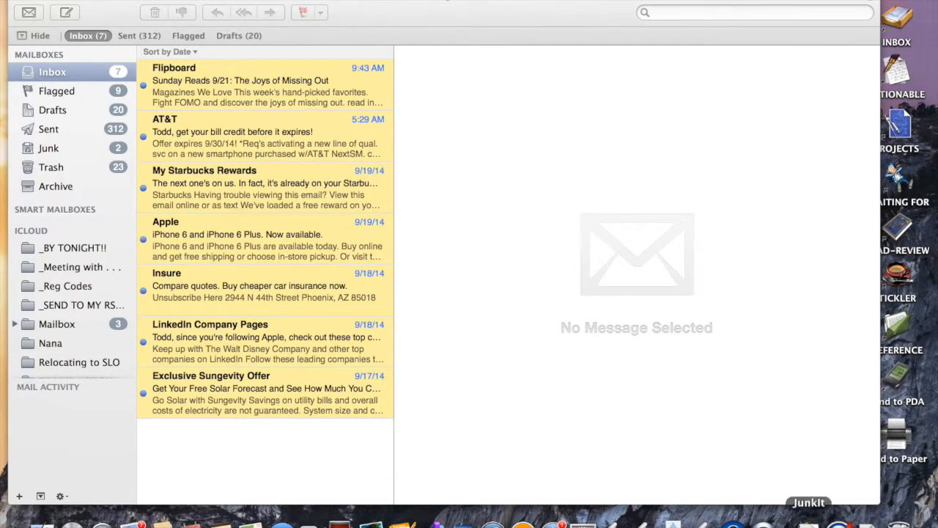
# Step: Open JunkIt Rules in Finder, expand Permitted Greeting Lines to review its greetings, then return to Mail
pyautogui.click(810, 521)
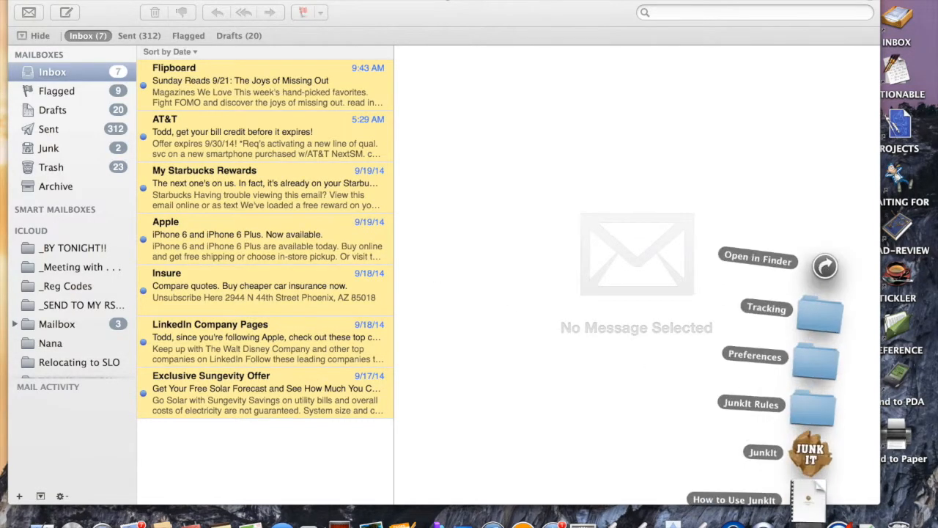
pyautogui.click(812, 407)
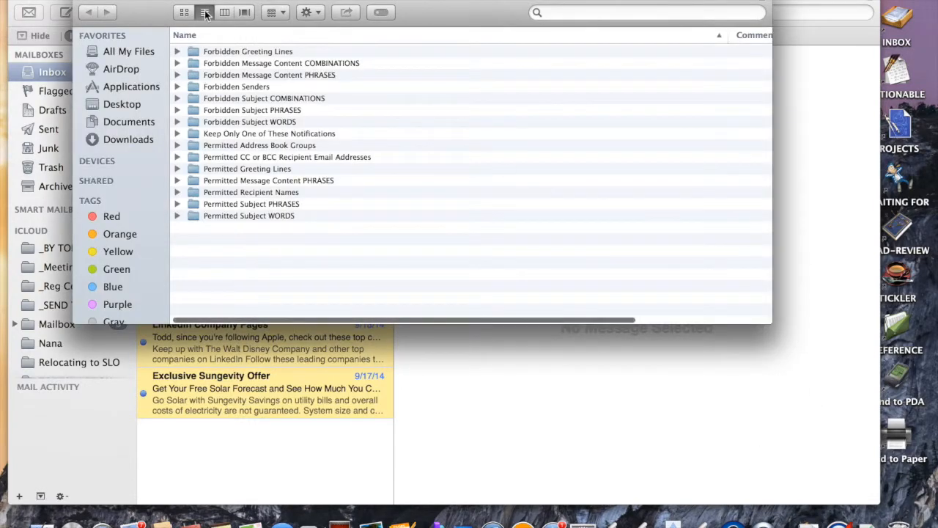
pyautogui.moveTo(143, 4); pyautogui.dragTo(545, 4)
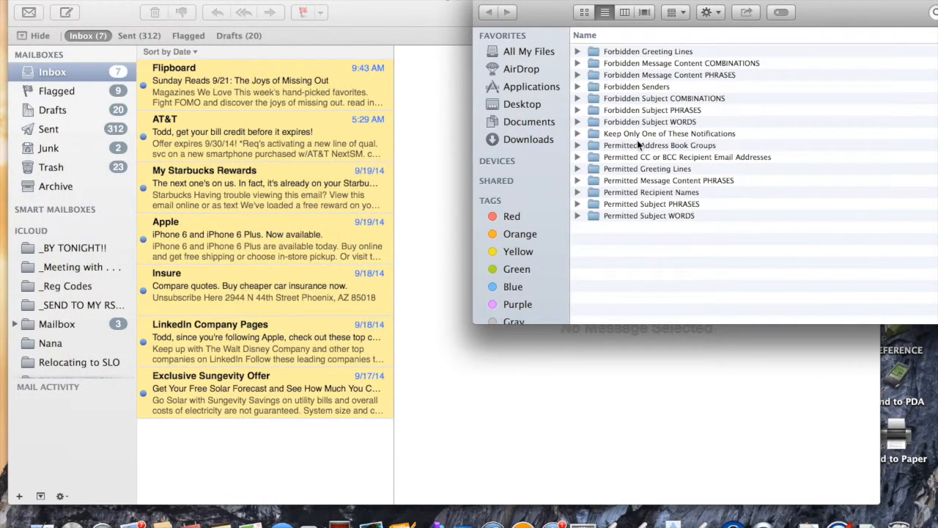
pyautogui.click(578, 169)
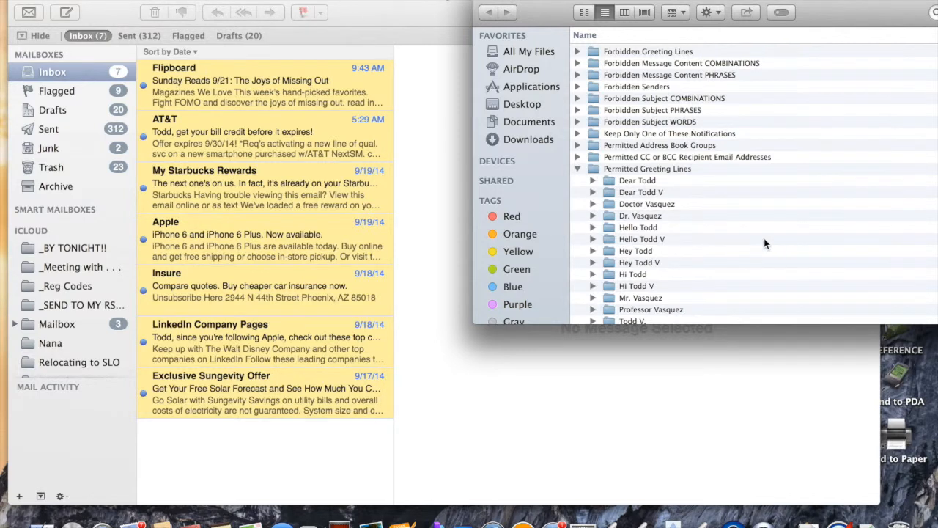
pyautogui.scroll(-4, 764, 244)
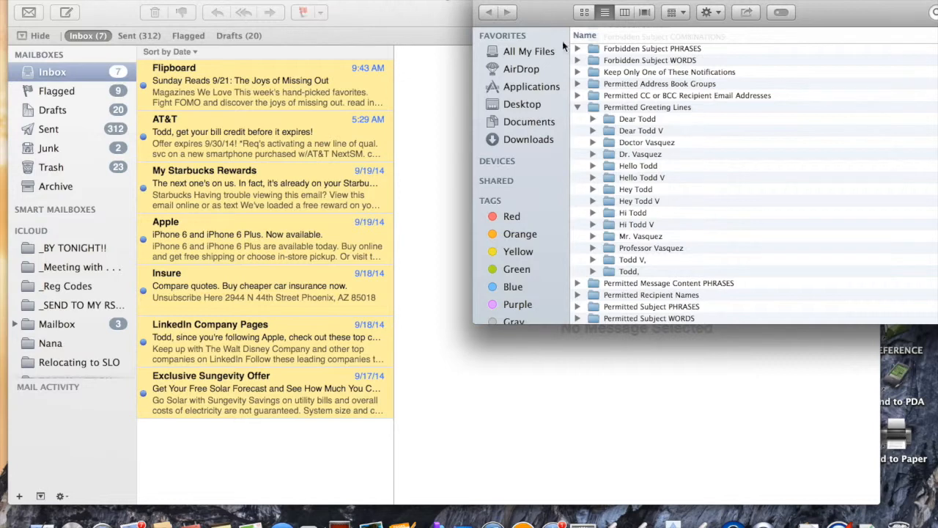
pyautogui.click(118, 32)
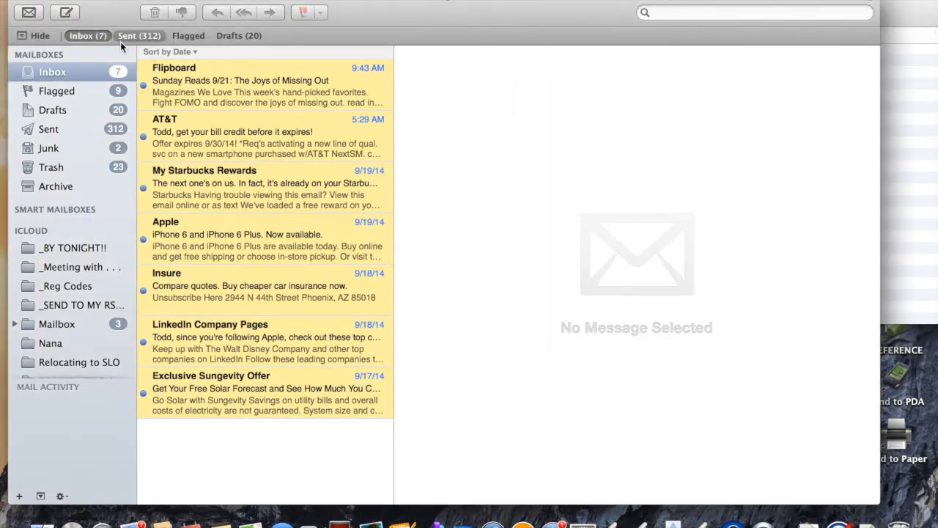
# Step: Compose an email to your own address titled 'This is a new email', with a greeting and first sentence
pyautogui.click(68, 12)
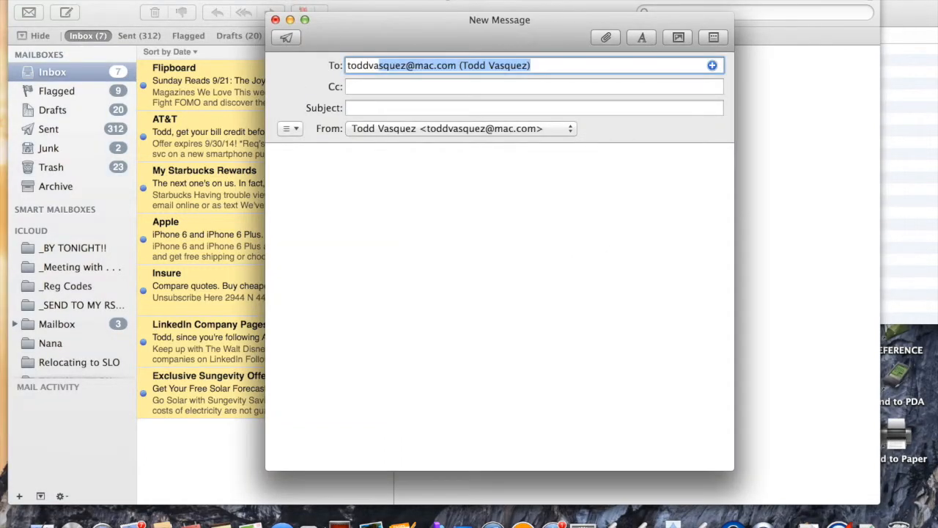
pyautogui.press('Return')
pyautogui.click(368, 110)
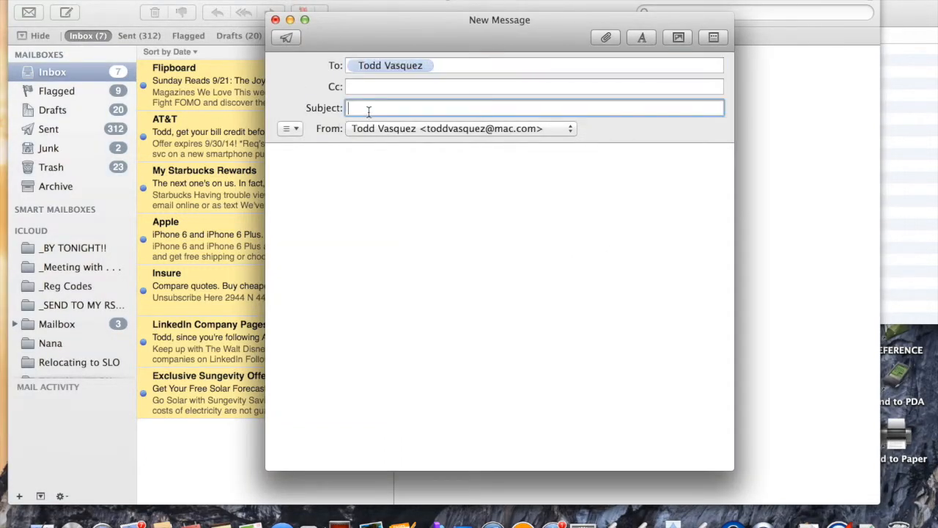
pyautogui.write('This is a new email')
pyautogui.click(344, 155)
pyautogui.write('Dear Todd,')
pyautogui.press('Return')
pyautogui.press('Return')
pyautogui.write('This is a new ')
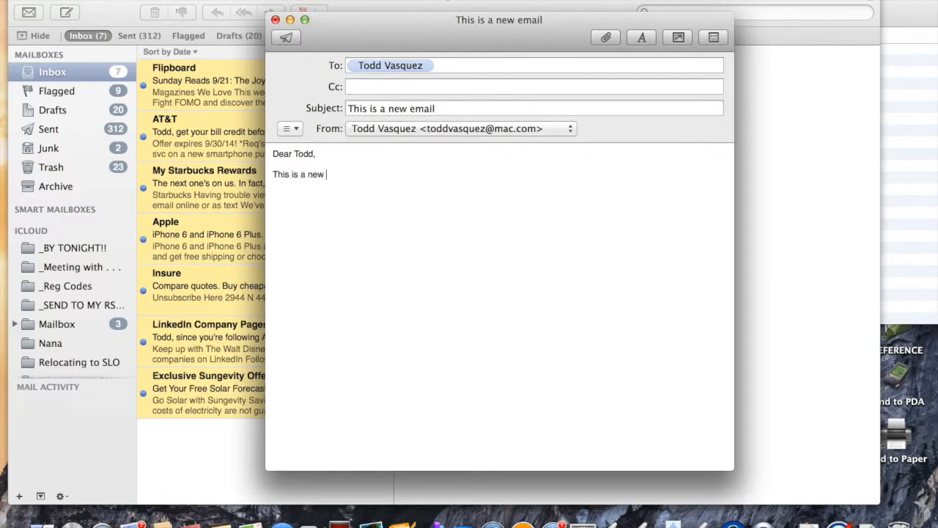
pyautogui.write('email')
# Step: Fill the body with repeated copies of 'This is a new email' and send it
pyautogui.tripleClick(346, 176)
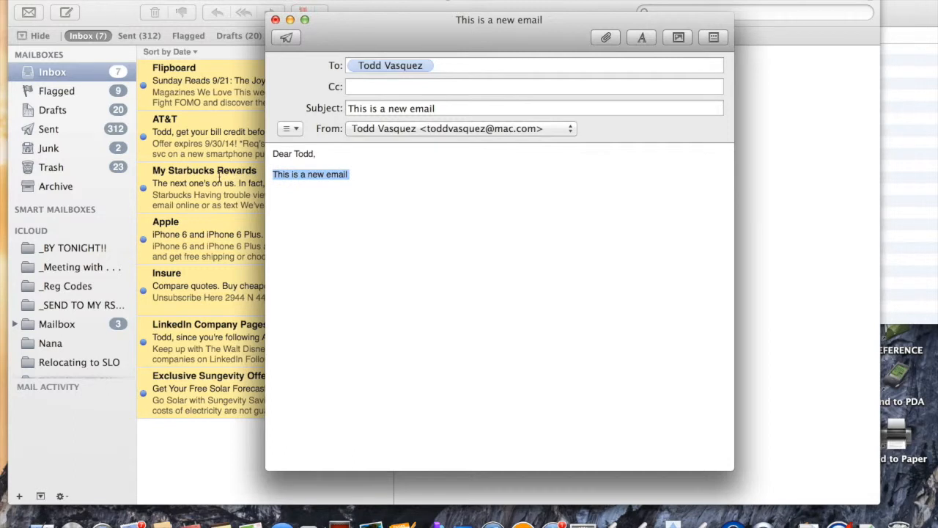
pyautogui.press('super+c')
pyautogui.press('super+v')
pyautogui.press('super+v')
pyautogui.press('super+v')
pyautogui.press('super+v')
pyautogui.press('super+v')
pyautogui.press('super+v')
pyautogui.press('super+v')
pyautogui.press('super+v')
pyautogui.press('super+v')
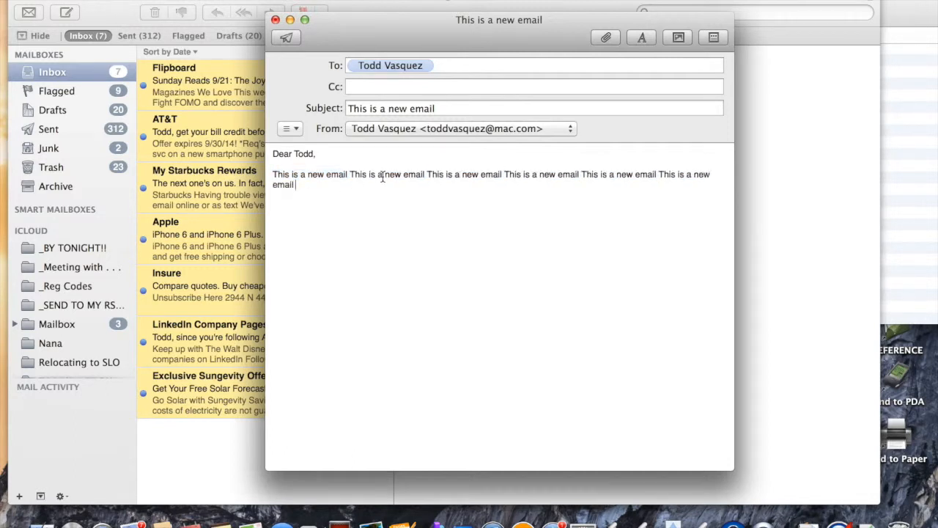
pyautogui.press('super+v')
pyautogui.press('super+v')
pyautogui.press('super+v')
pyautogui.press('super+v')
pyautogui.press('super+v')
pyautogui.press('super+v')
pyautogui.press('Return')
pyautogui.press('super+v')
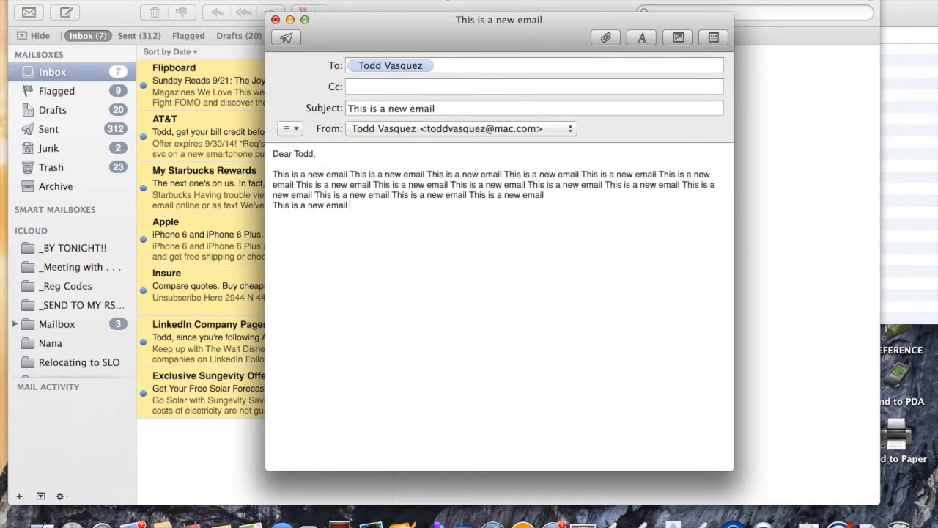
pyautogui.press('super+v')
pyautogui.press('Return')
pyautogui.press('Return')
pyautogui.press('super+v')
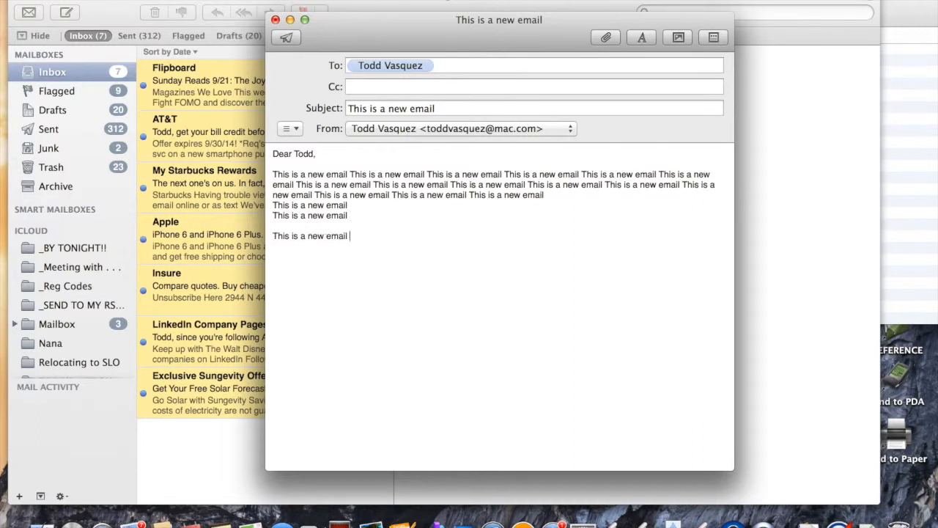
pyautogui.press('super+v')
pyautogui.press('super+v')
pyautogui.press('super+v')
pyautogui.press('super+v')
pyautogui.press('super+v')
pyautogui.press('super+v')
pyautogui.press('super+v')
pyautogui.press('super+v')
pyautogui.press('super+v')
pyautogui.press('super+v')
pyautogui.press('super+v')
pyautogui.press('super+v')
pyautogui.press('super+v')
pyautogui.press('super+v')
pyautogui.press('super+v')
pyautogui.press('super+v')
pyautogui.press('super+v')
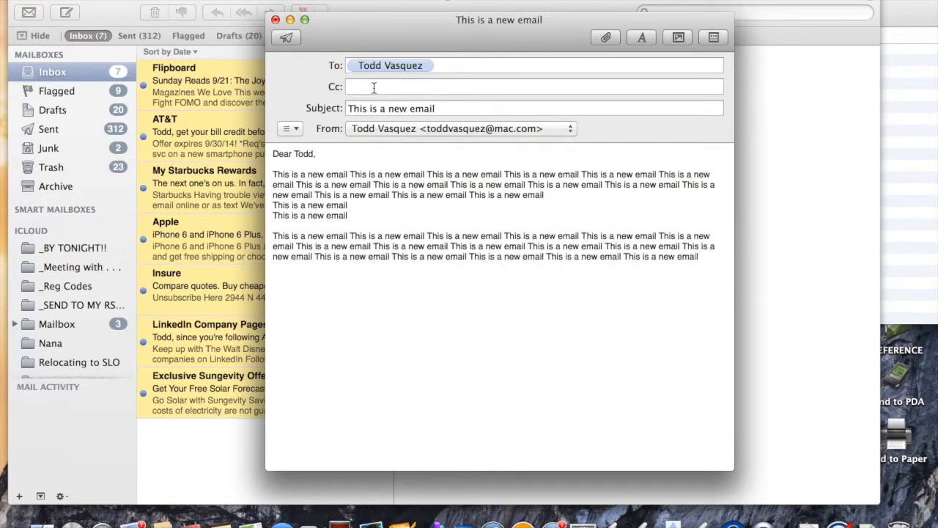
pyautogui.click(289, 37)
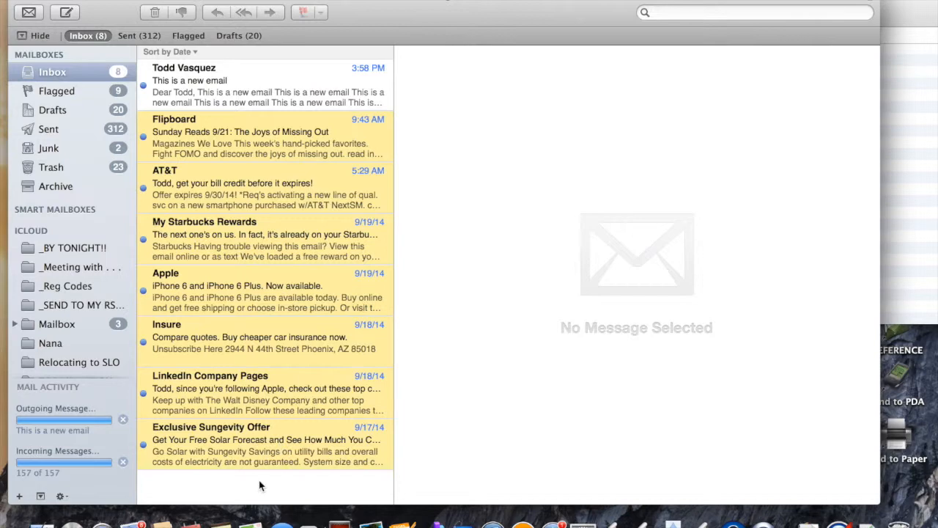
pyautogui.press('super+a')
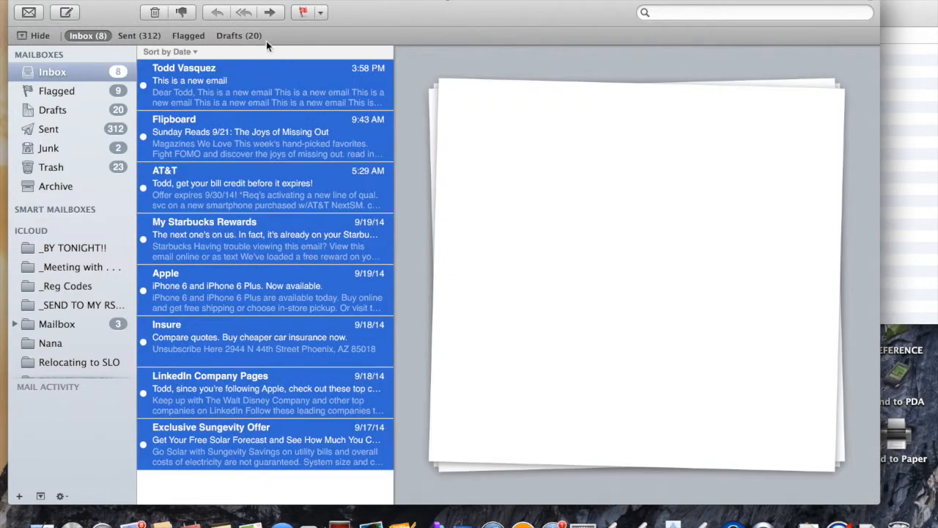
pyautogui.click(306, 0)
pyautogui.click(306, 10)
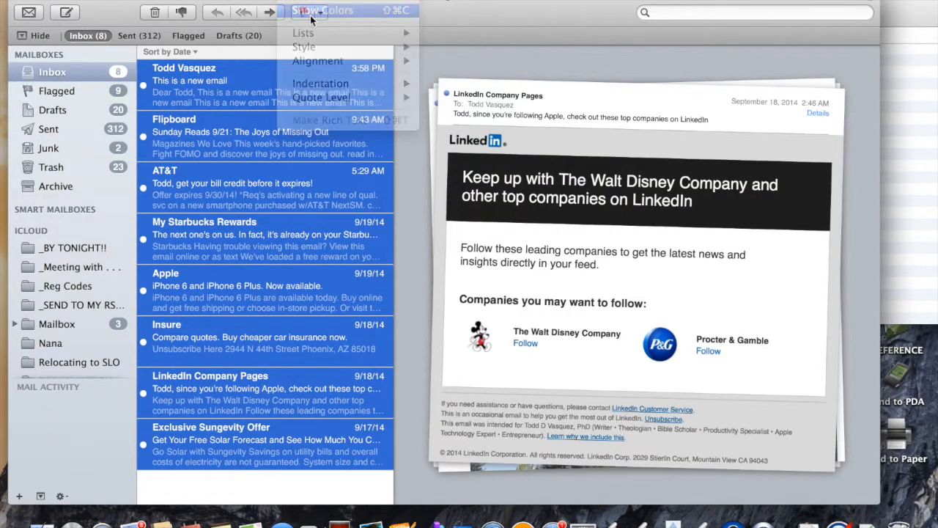
pyautogui.click(220, 373)
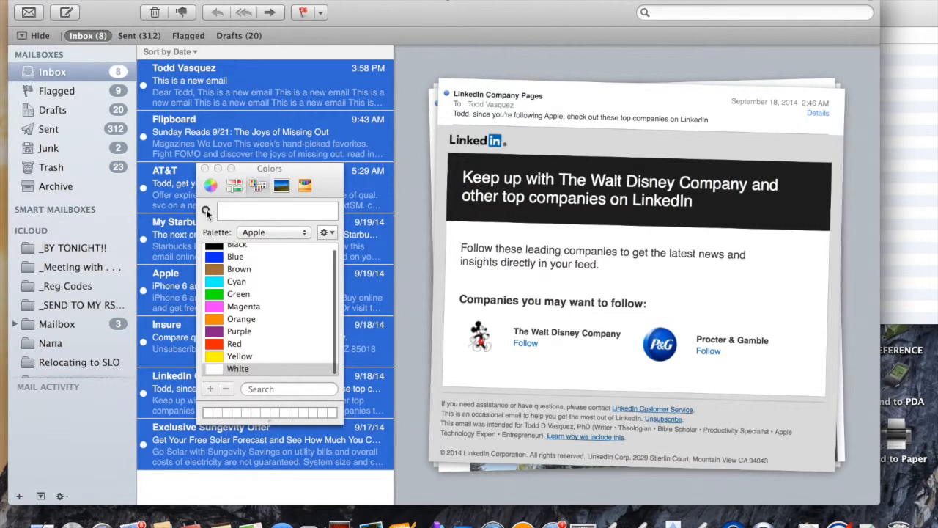
pyautogui.click(205, 169)
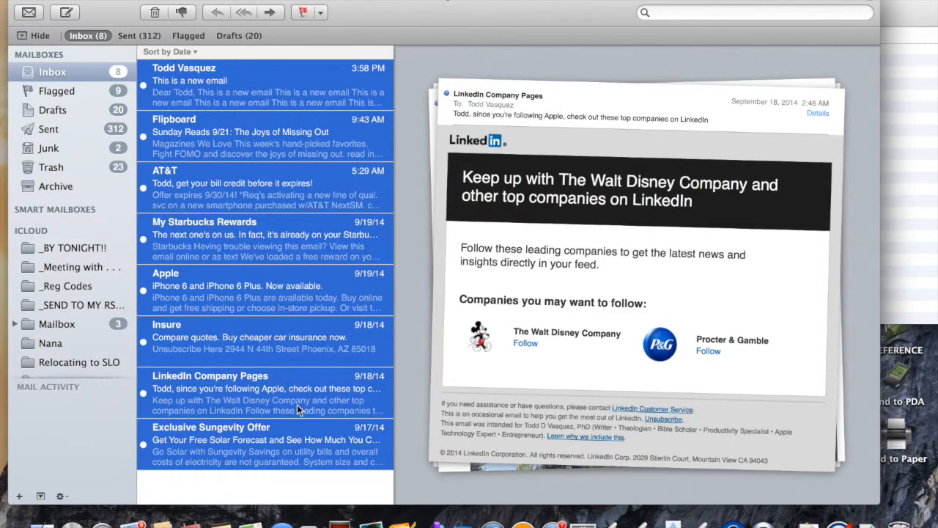
pyautogui.click(308, 484)
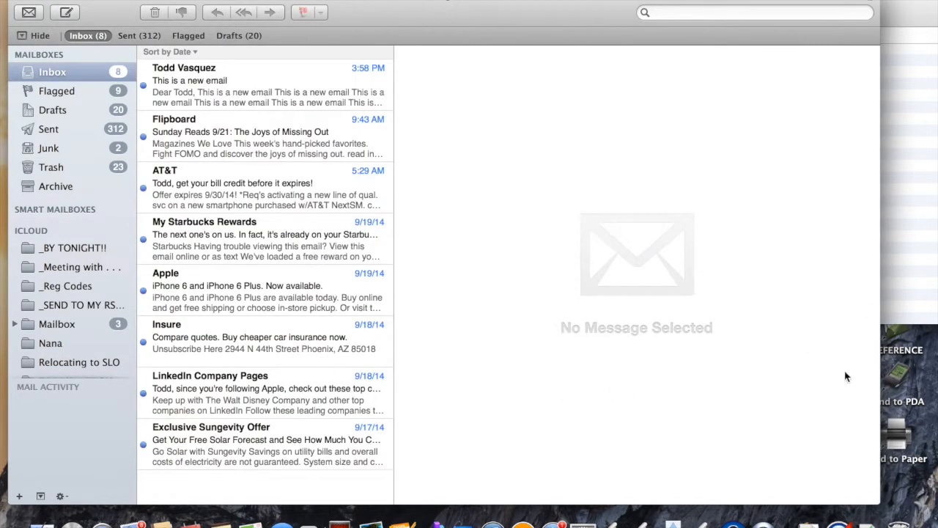
pyautogui.click(809, 522)
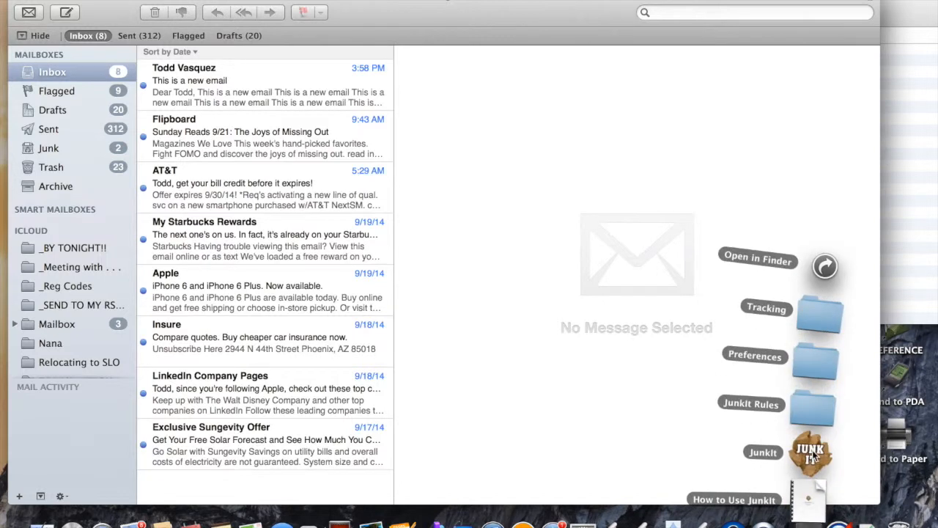
pyautogui.click(567, 312)
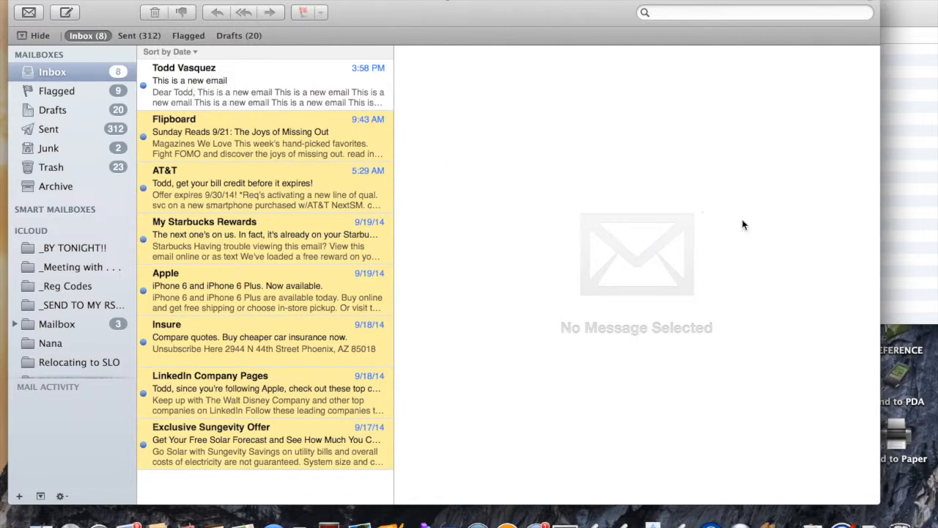
# Step: Collapse Permitted Greeting Lines, move the JunkIt Rules window further right, and return to Mail
pyautogui.click(935, 293)
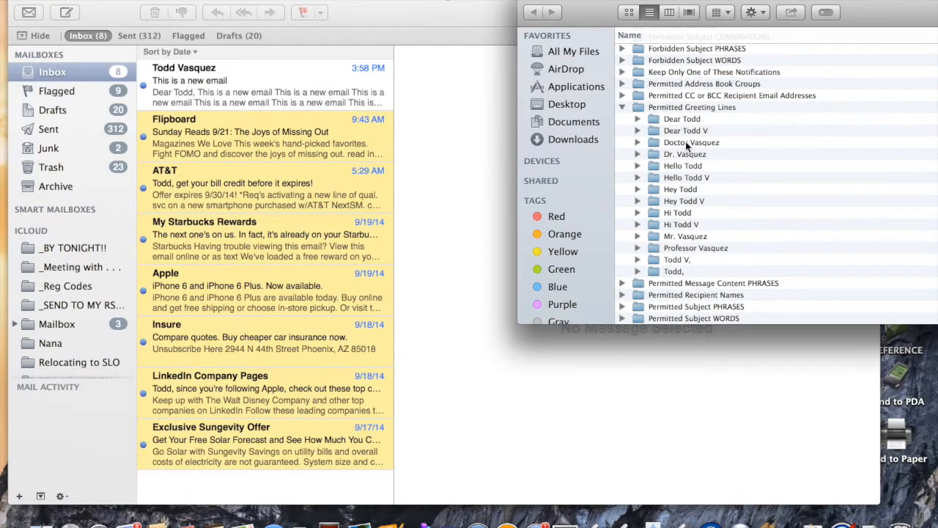
pyautogui.click(622, 107)
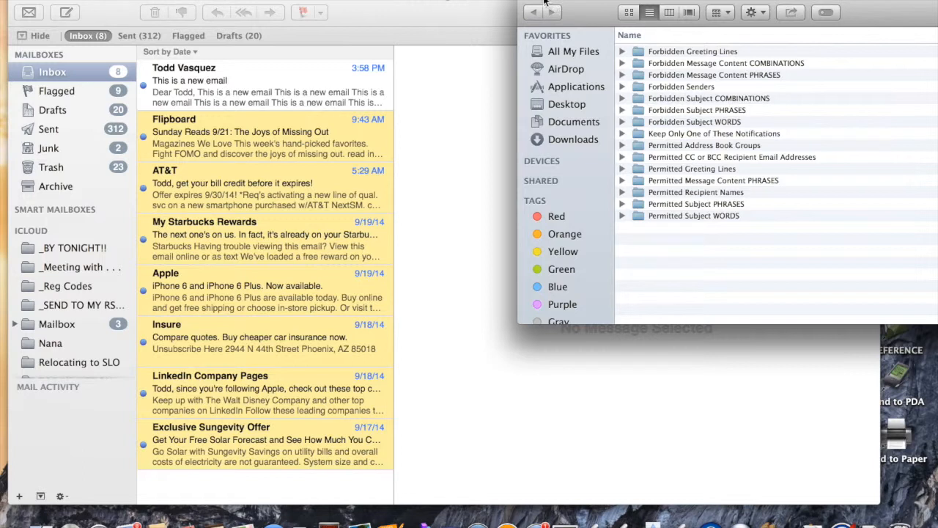
pyautogui.moveTo(585, 11); pyautogui.dragTo(758, 11)
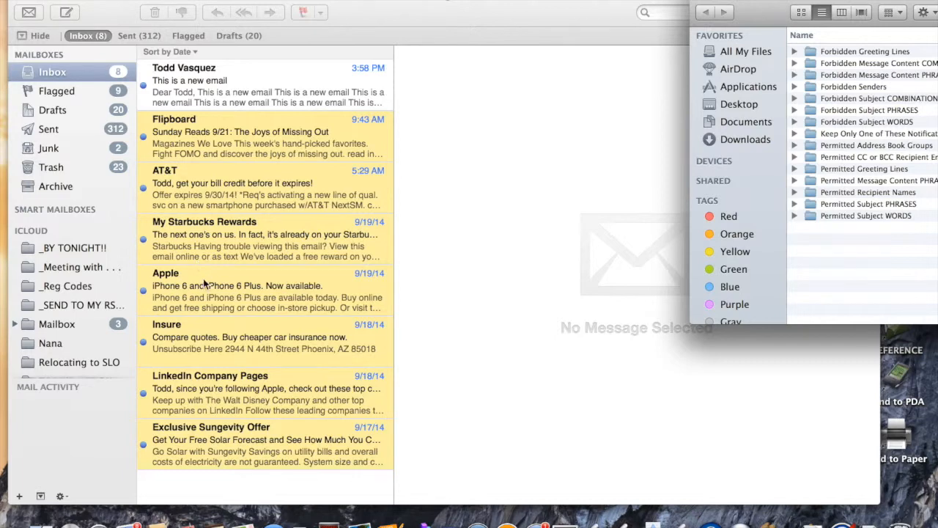
pyautogui.click(252, 355)
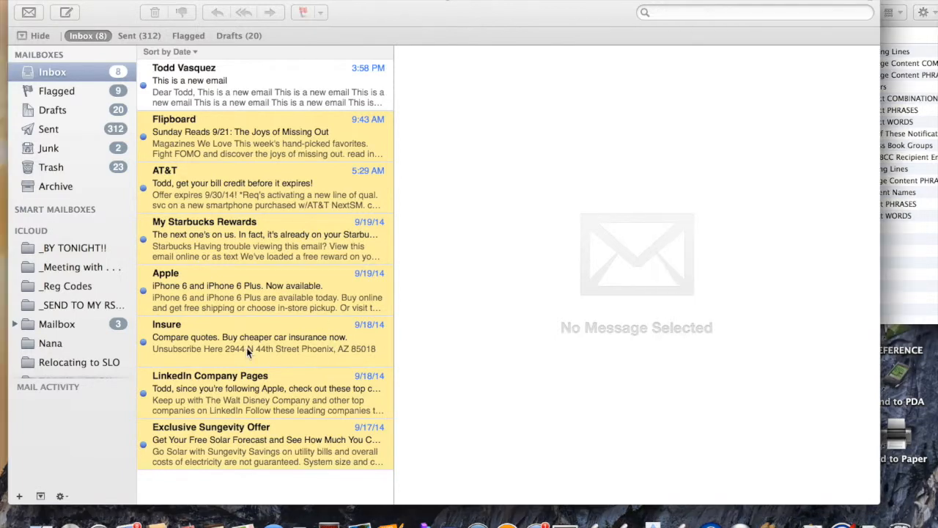
# Step: Open the Insure car insurance message and copy its sender's email address
pyautogui.click(217, 343)
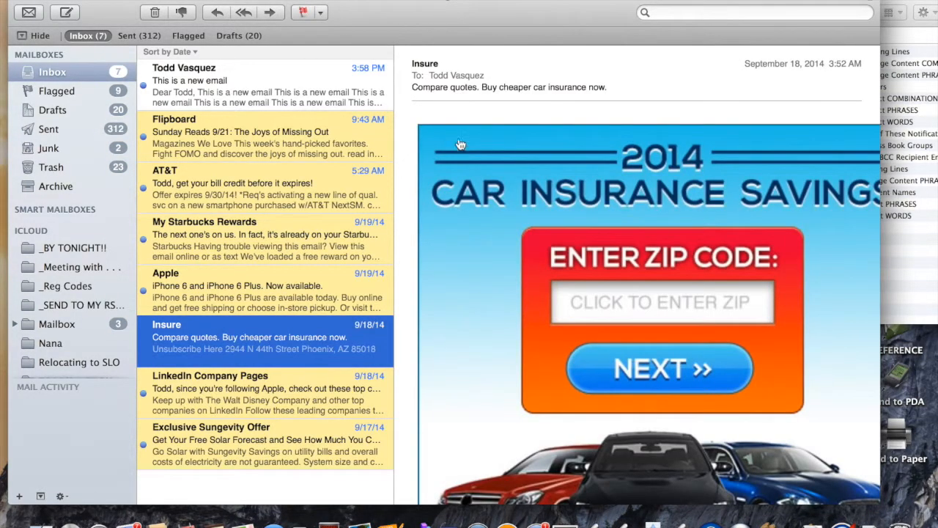
pyautogui.moveTo(453, 99)
pyautogui.scroll(-5, 557, 102)
pyautogui.scroll(5, 446, 90)
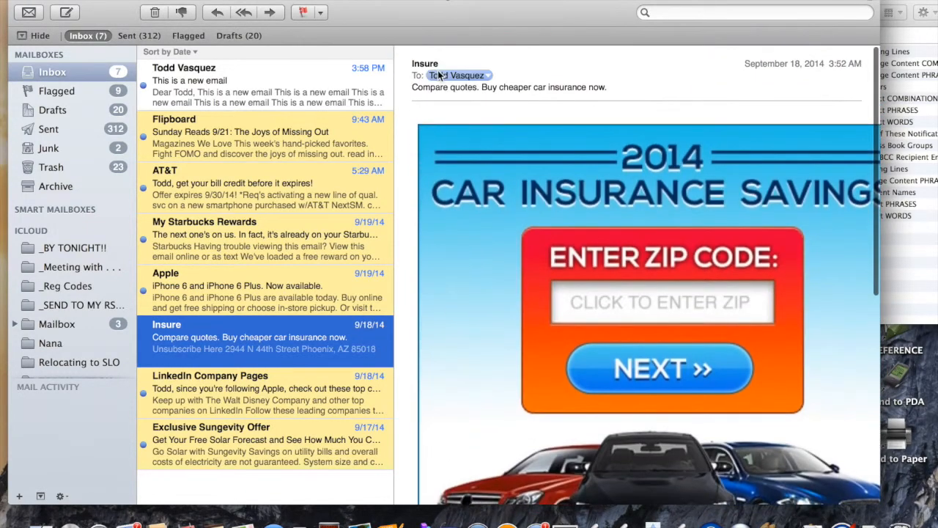
pyautogui.click(443, 65)
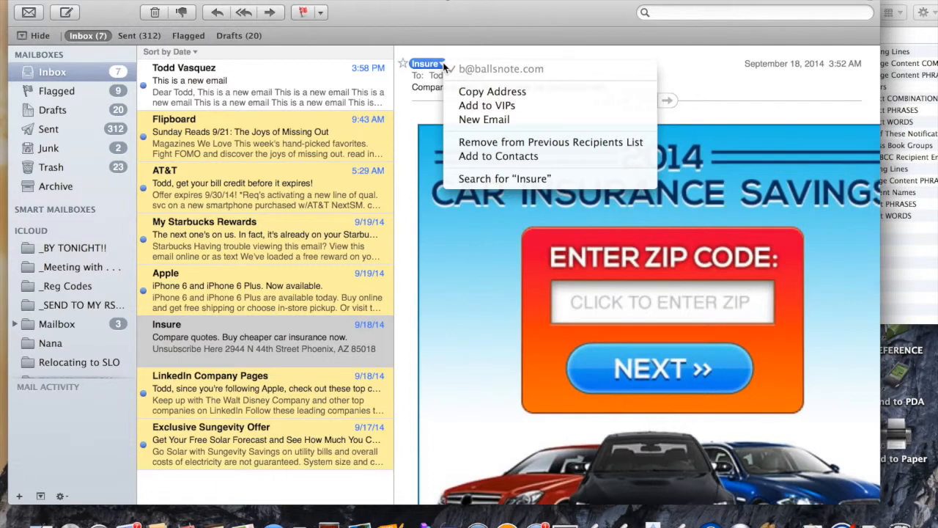
pyautogui.click(485, 93)
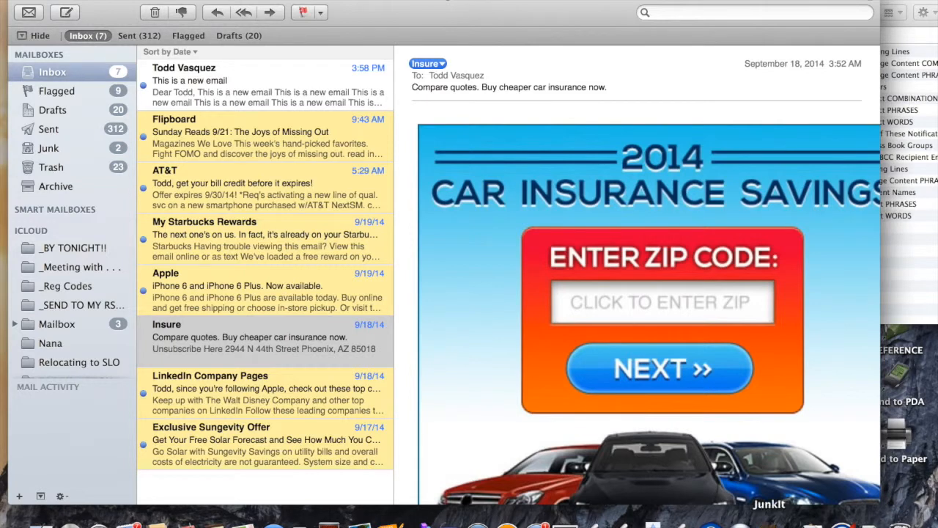
# Step: Fan open the JunkIt stack in the Dock
pyautogui.rightClick(807, 520)
pyautogui.click(668, 465)
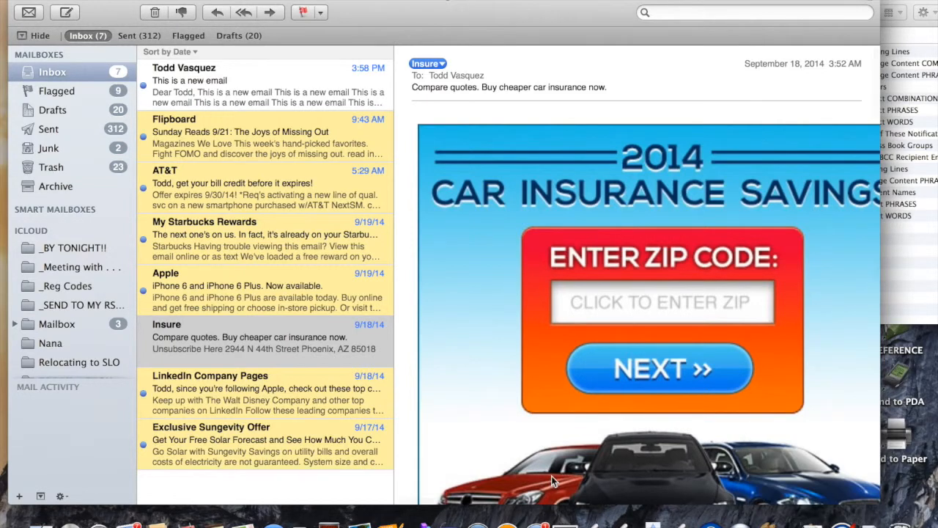
pyautogui.click(814, 519)
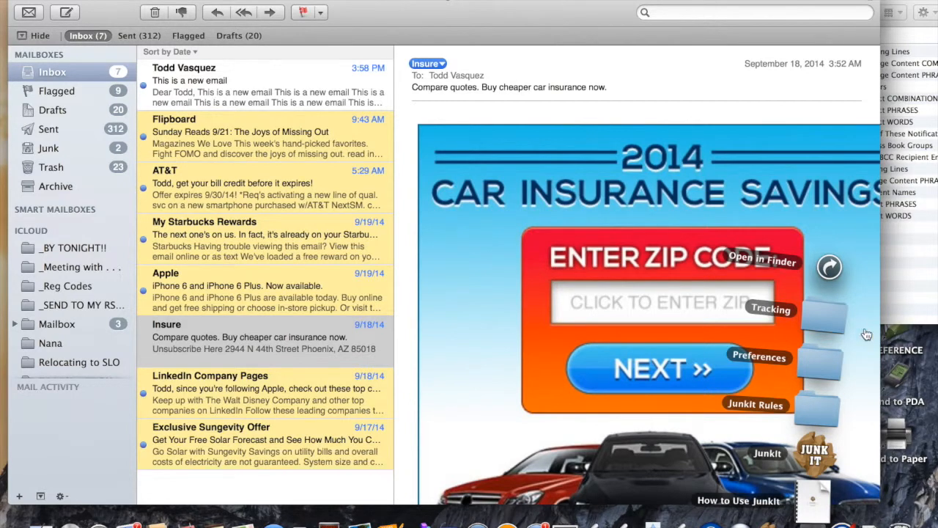
# Step: In JunkIt Rules > Forbidden Senders, create a folder named with the copied Insure sender address
pyautogui.click(820, 411)
pyautogui.moveTo(765, 10); pyautogui.dragTo(474, 10)
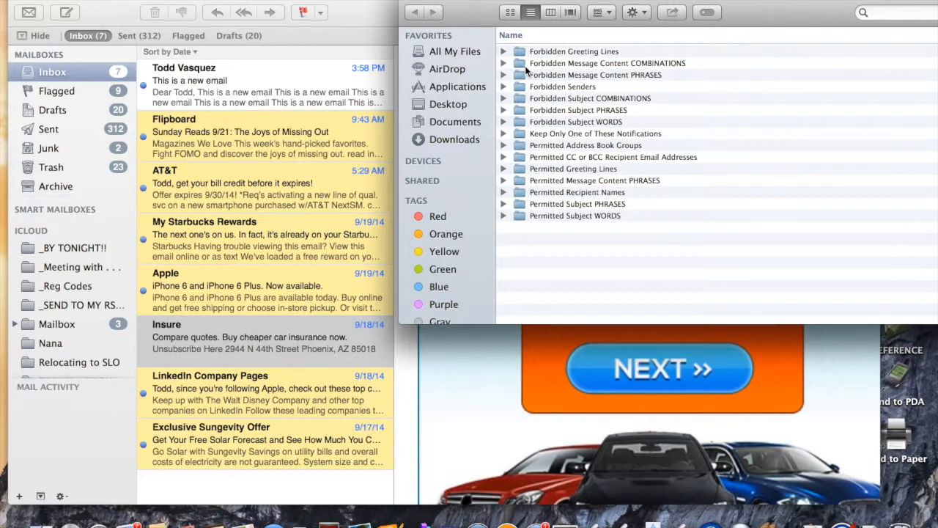
pyautogui.doubleClick(547, 88)
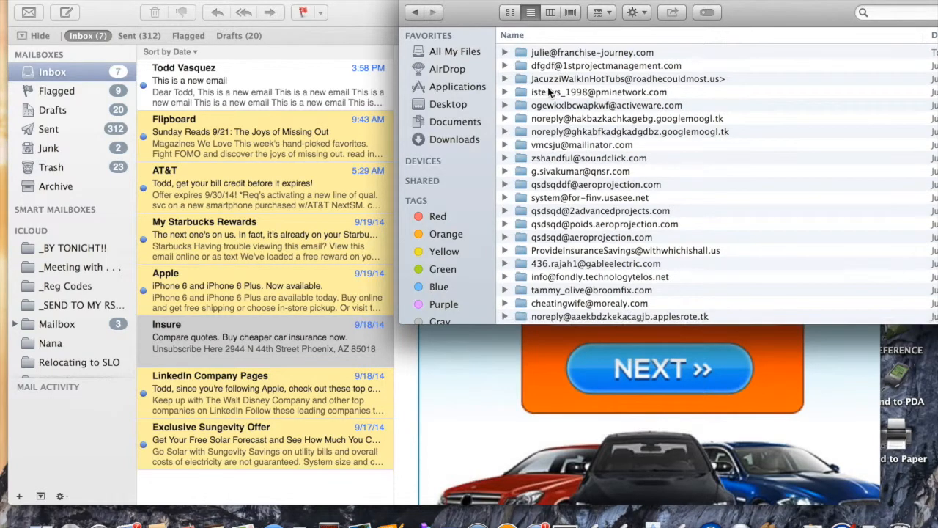
pyautogui.press('super+shift+n')
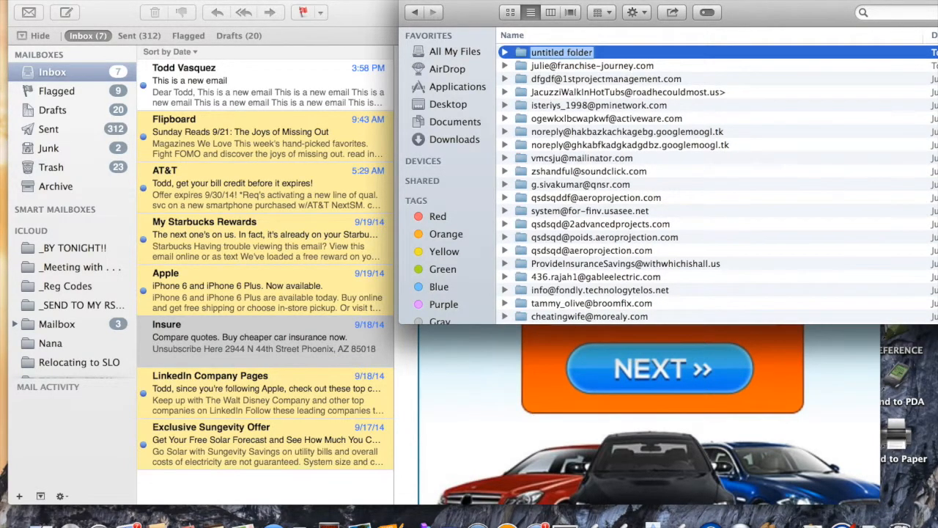
pyautogui.click(87, 0)
pyautogui.click(86, 0)
pyautogui.press('super+v')
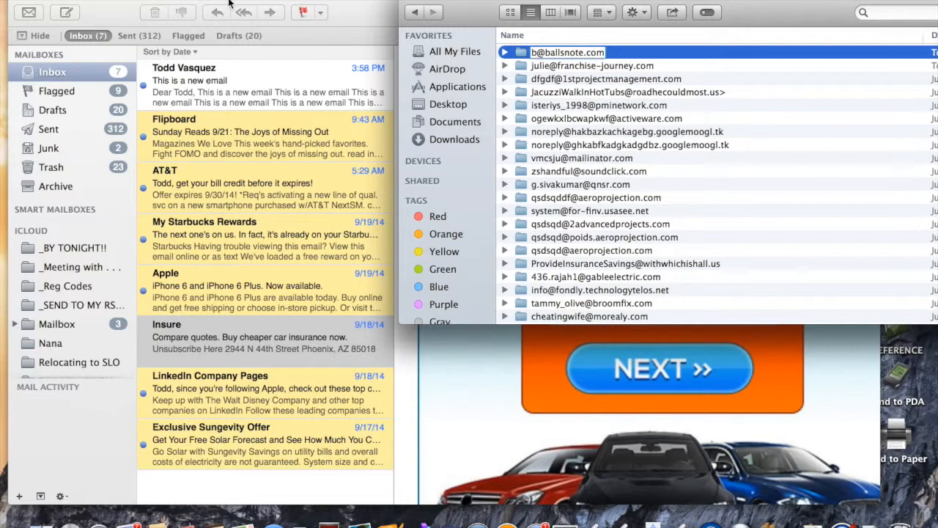
pyautogui.click(119, 0)
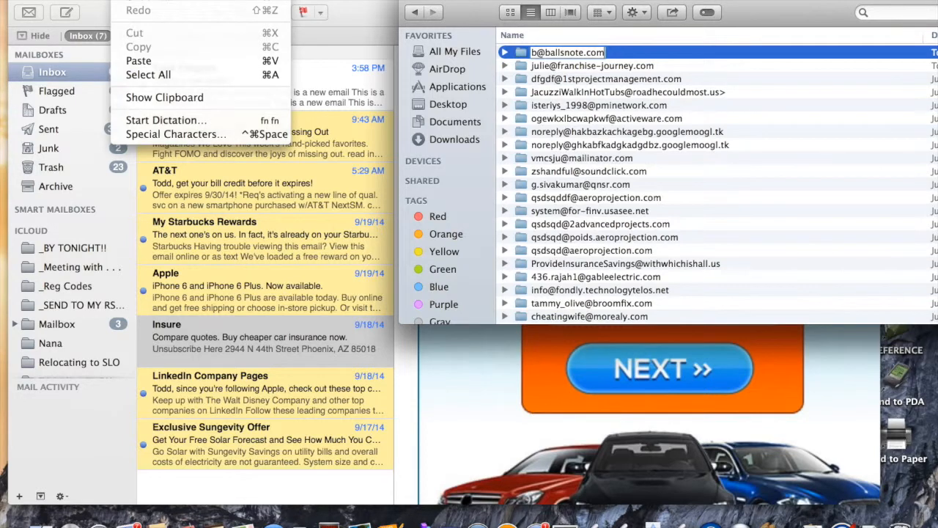
pyautogui.press('Escape')
pyautogui.press('Return')
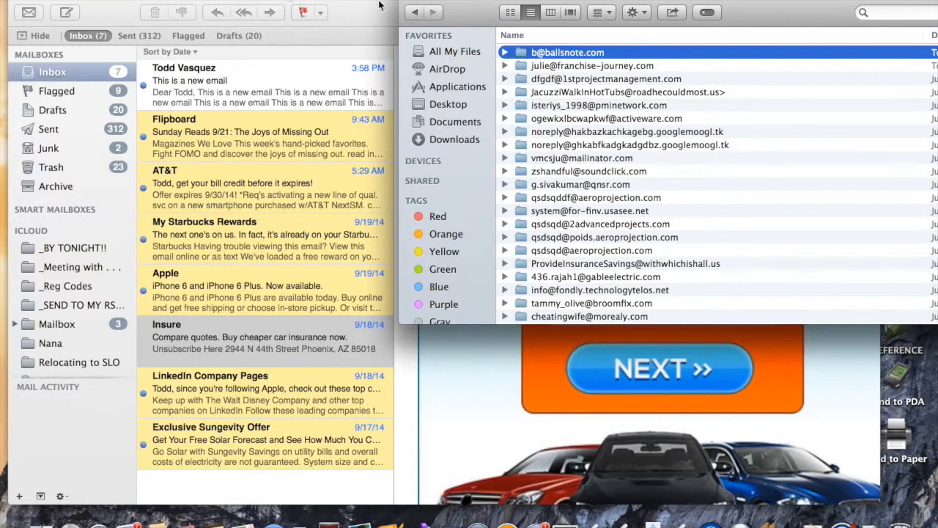
pyautogui.click(410, 0)
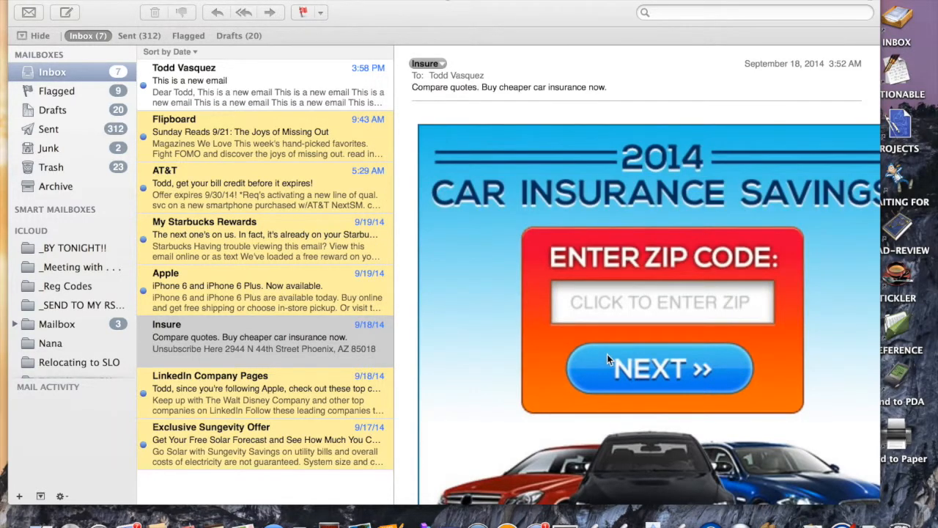
# Step: Mark the Insure message unread with Cmd+Shift+U, then clear the selection
pyautogui.click(230, 497)
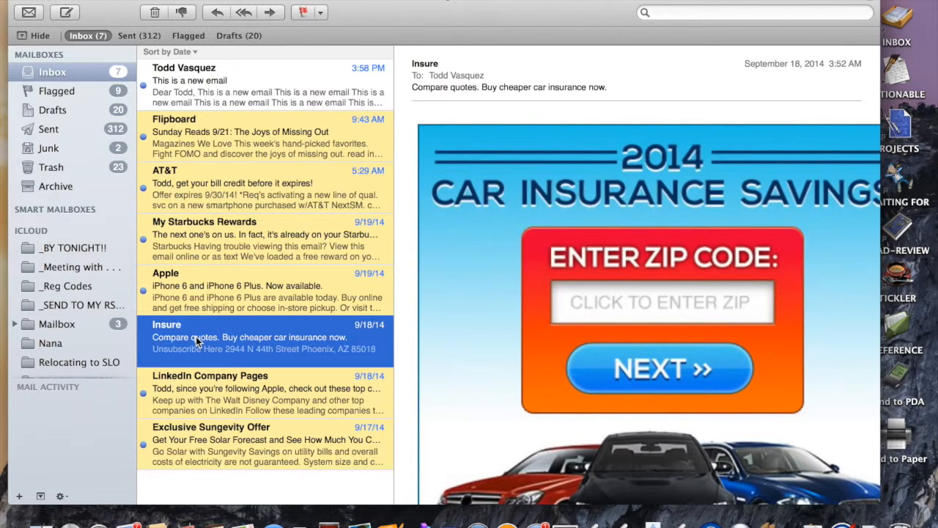
pyautogui.press('shift+super+u')
pyautogui.click(192, 0)
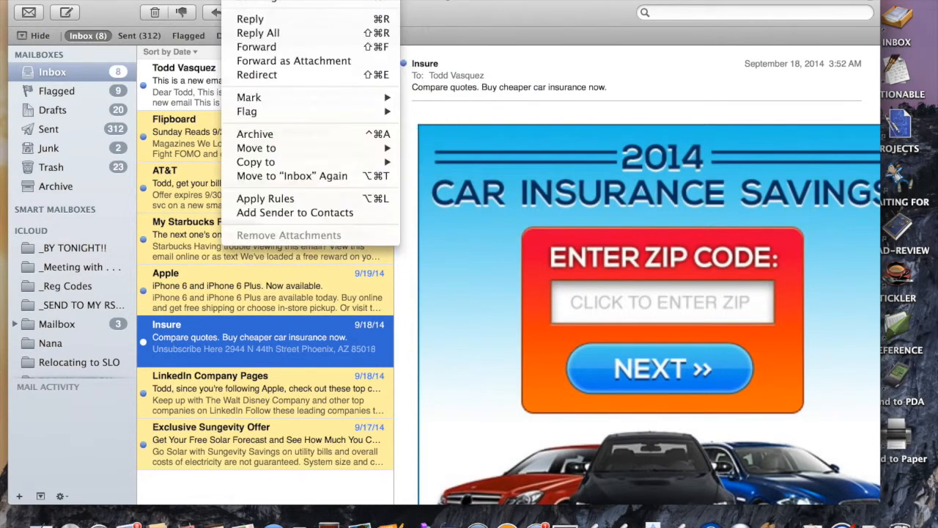
pyautogui.moveTo(330, 97)
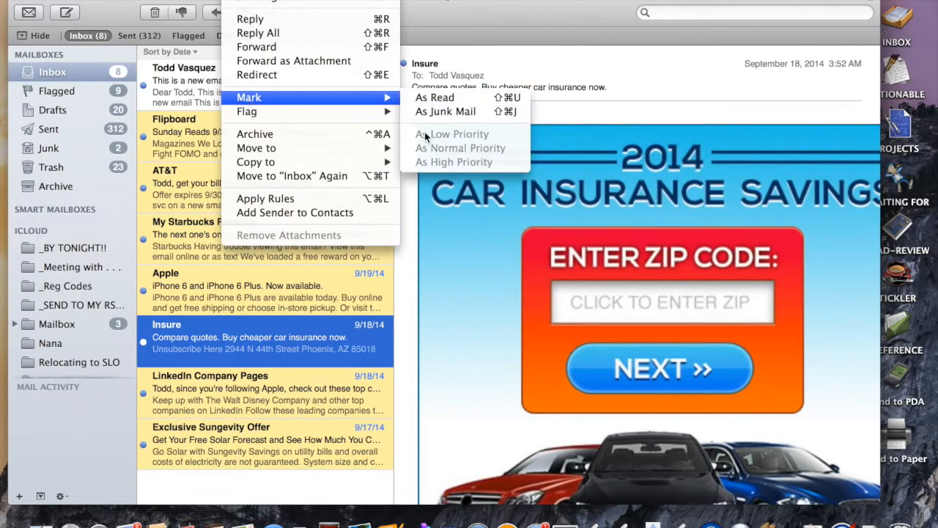
pyautogui.click(278, 0)
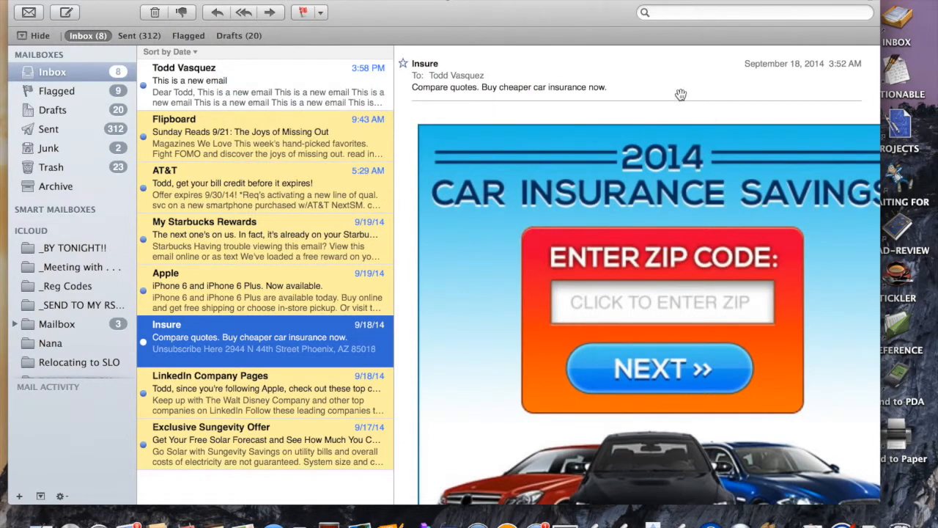
pyautogui.click(288, 489)
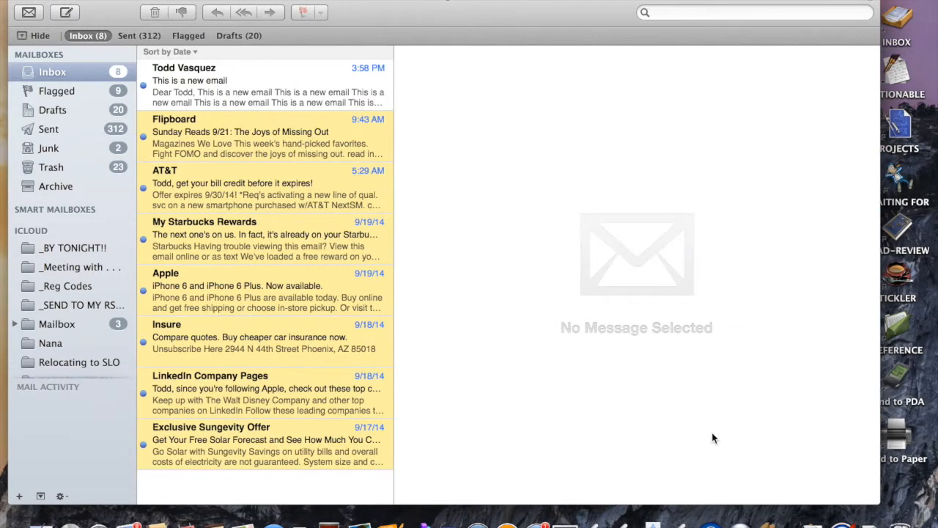
# Step: Quit and relaunch JunkIt from the Dock so it filters the Insure spam out of the inbox
pyautogui.rightClick(768, 522)
pyautogui.click(781, 502)
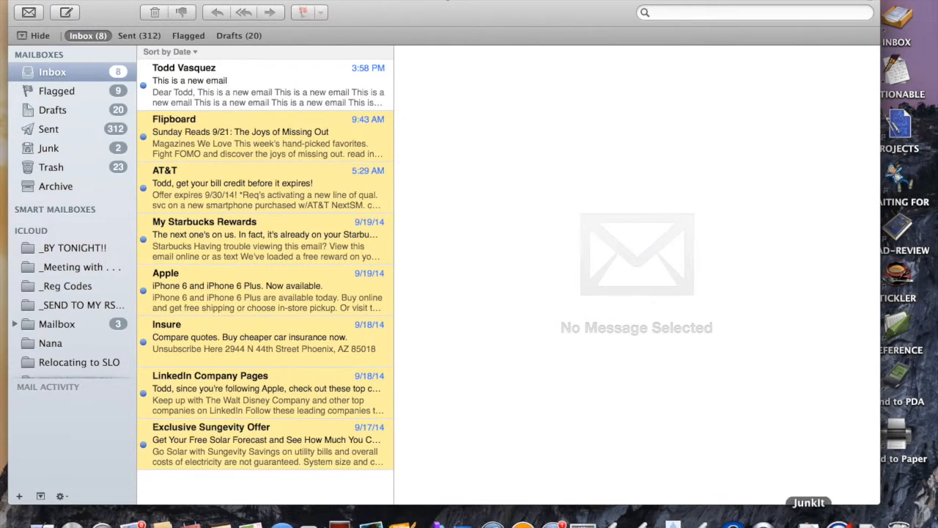
pyautogui.click(810, 519)
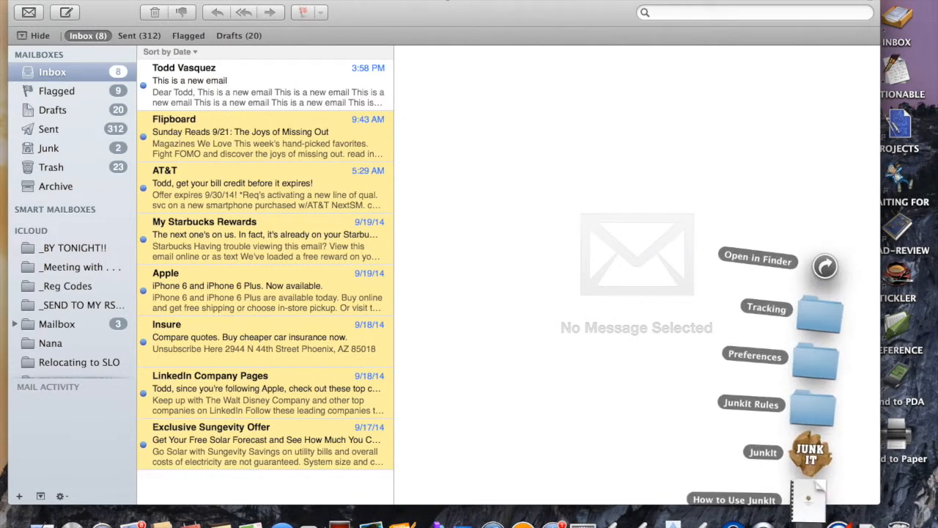
pyautogui.click(811, 455)
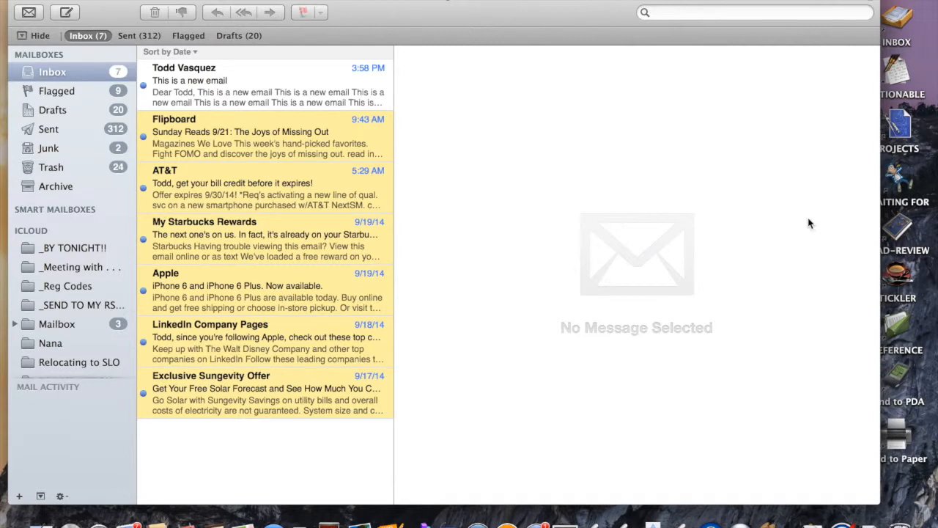
pyautogui.hscroll(5, 809, 223)
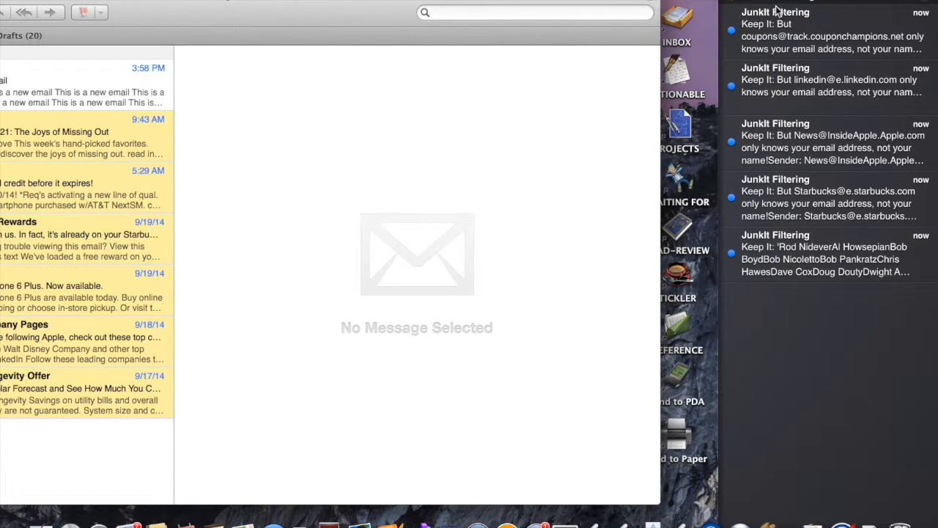
pyautogui.click(432, 227)
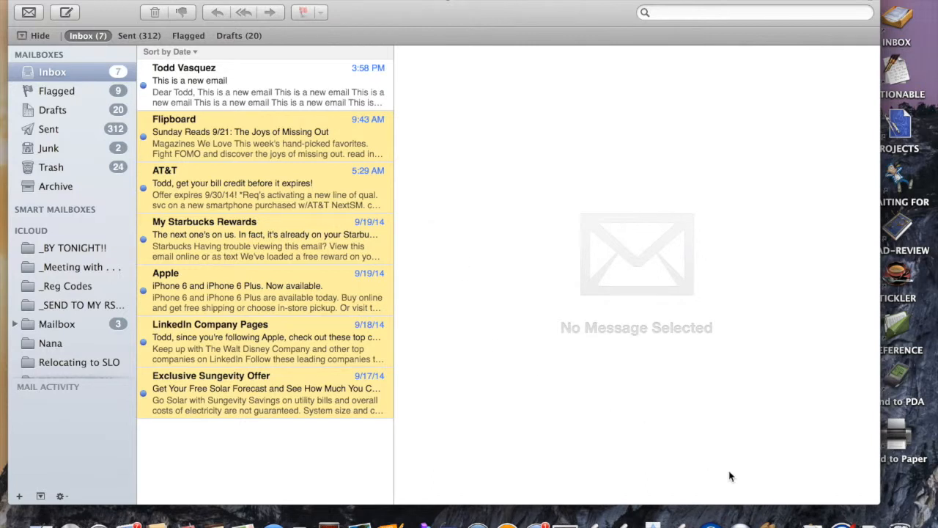
pyautogui.click(812, 522)
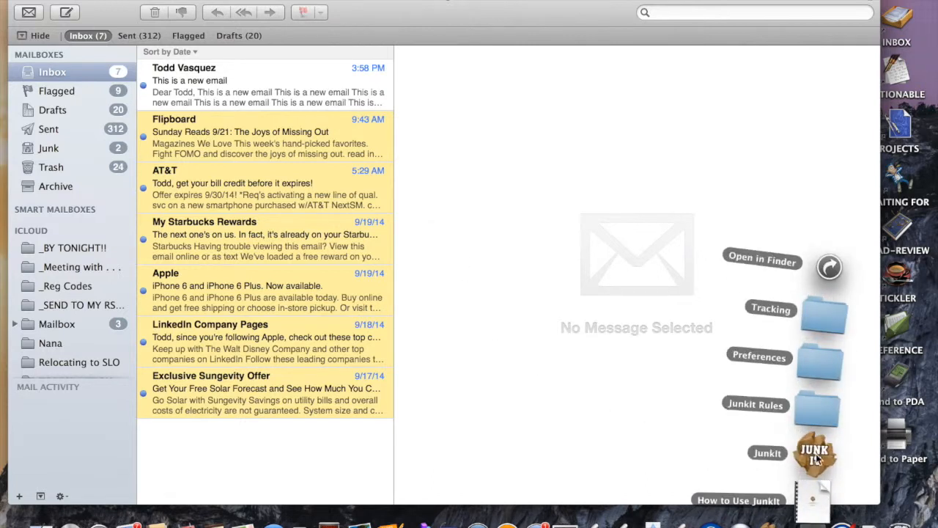
# Step: Open JunkIt Rules, browse the Forbidden Greeting Lines entries, collapse it, and shift the window right
pyautogui.click(817, 411)
pyautogui.moveTo(310, 10); pyautogui.dragTo(468, 16)
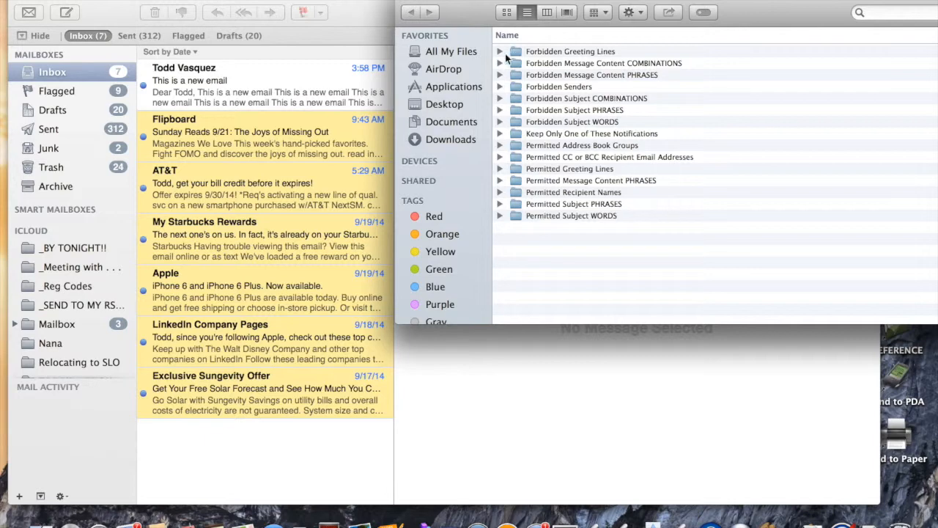
pyautogui.click(501, 52)
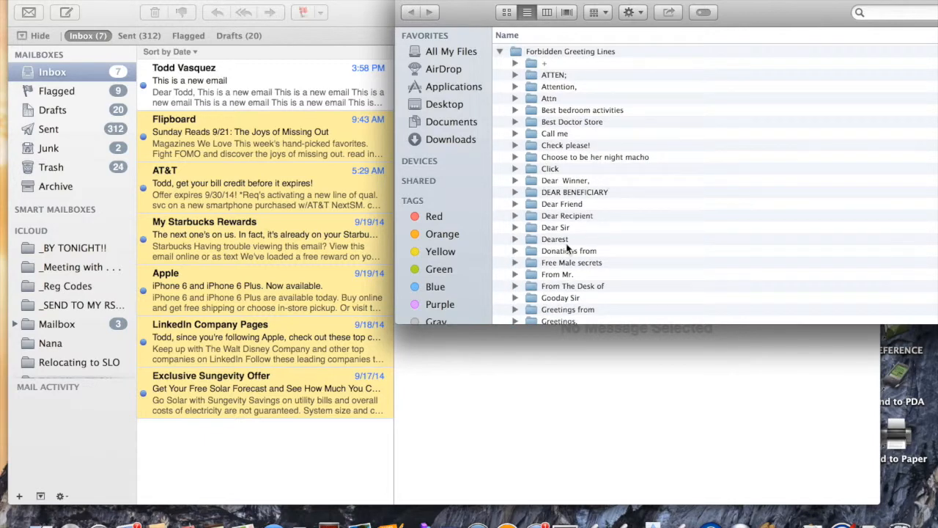
pyautogui.scroll(-3, 601, 225)
pyautogui.scroll(-5, 600, 226)
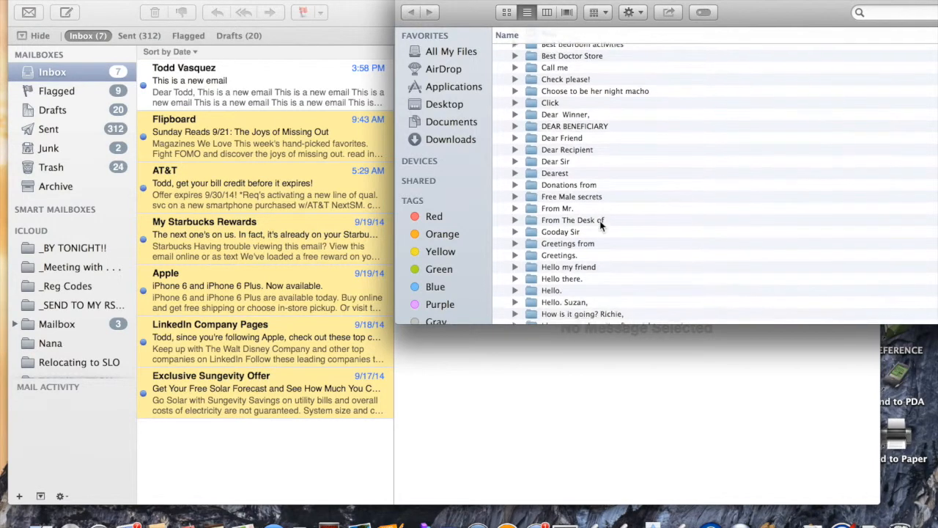
pyautogui.scroll(-5, 600, 225)
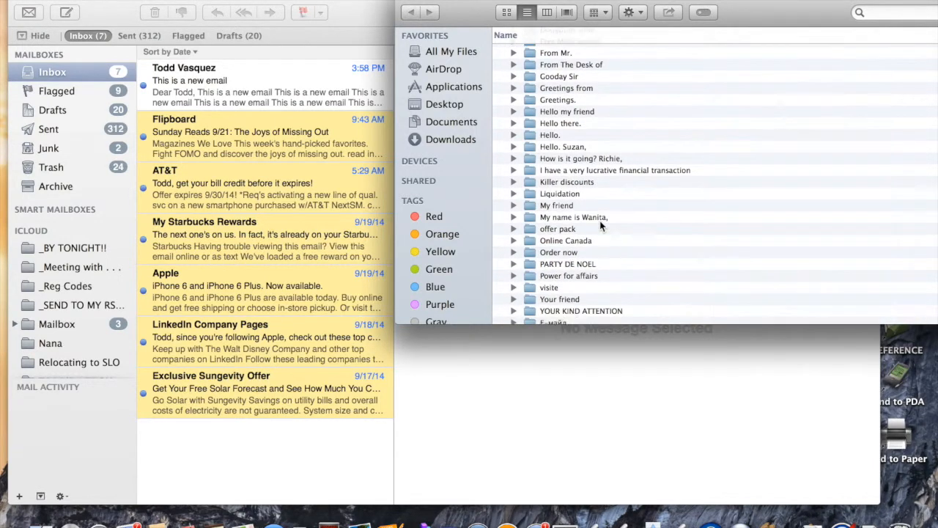
pyautogui.scroll(15, 600, 223)
pyautogui.click(500, 52)
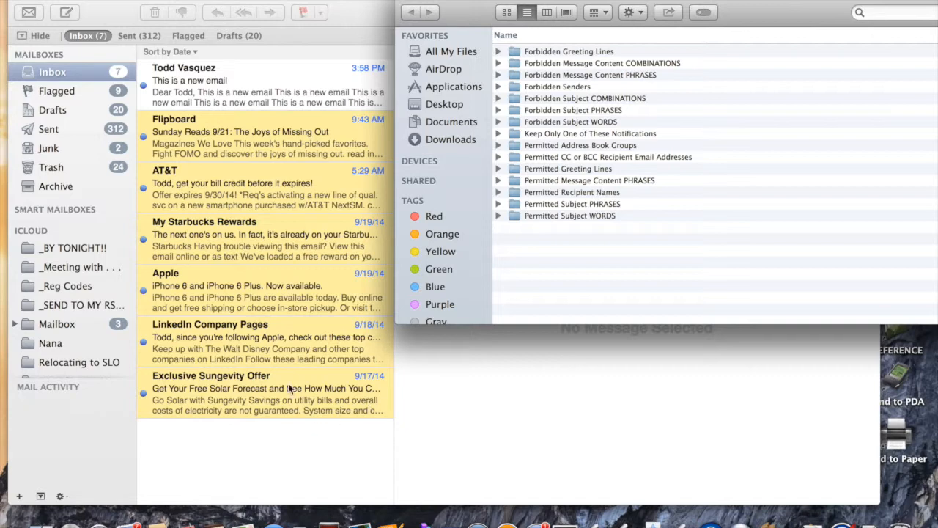
pyautogui.moveTo(472, 11); pyautogui.dragTo(621, 10)
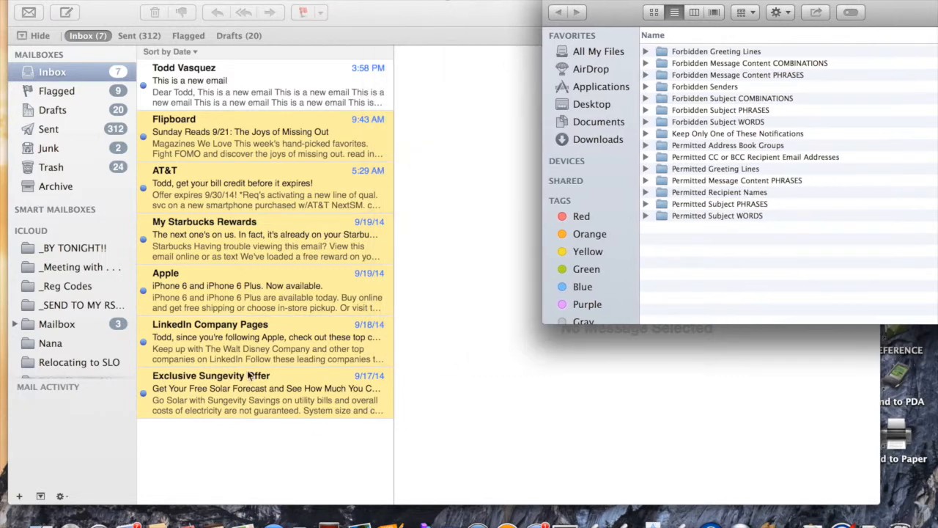
# Step: Open the Exclusive Sungevity Offer, select 'Get Your Free Solar Forecast' in its subject, and bring Finder forward
pyautogui.click(217, 453)
pyautogui.click(258, 399)
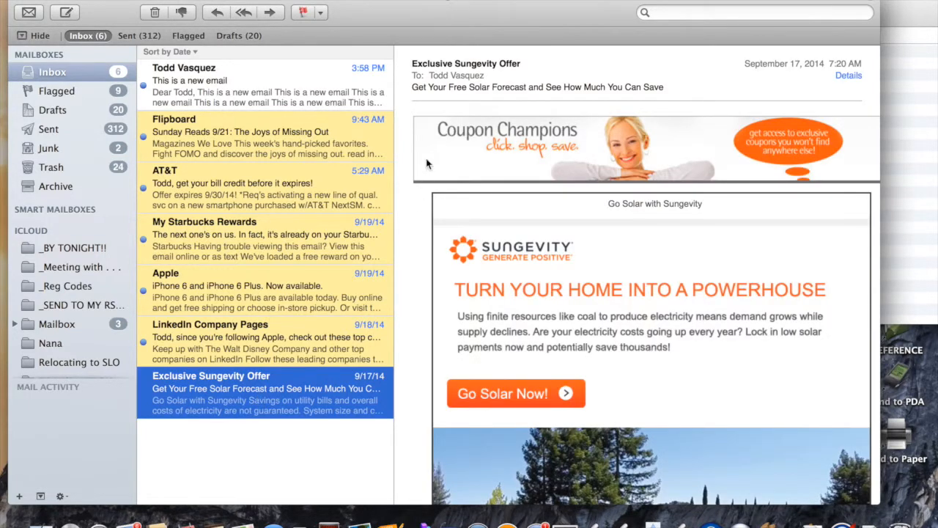
pyautogui.moveTo(476, 63)
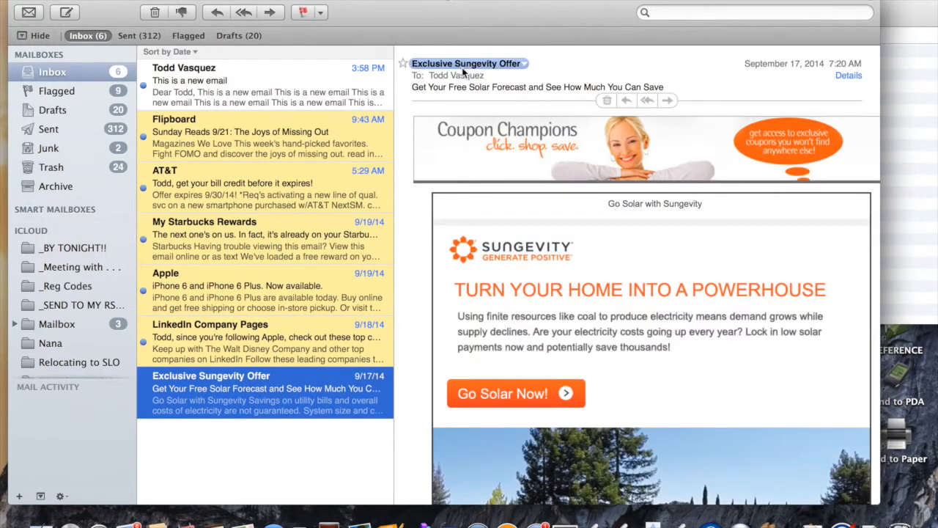
pyautogui.click(525, 66)
pyautogui.click(499, 80)
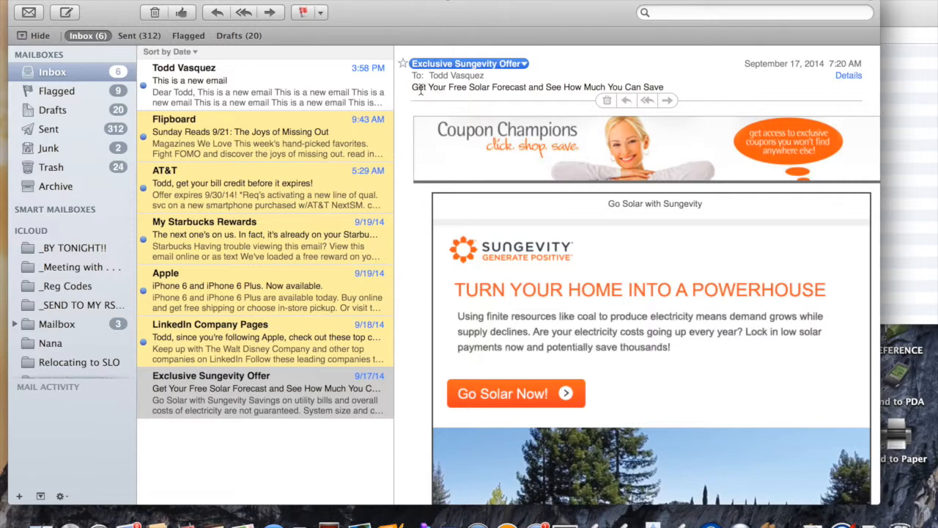
pyautogui.moveTo(413, 87); pyautogui.dragTo(526, 88)
pyautogui.press('super+c')
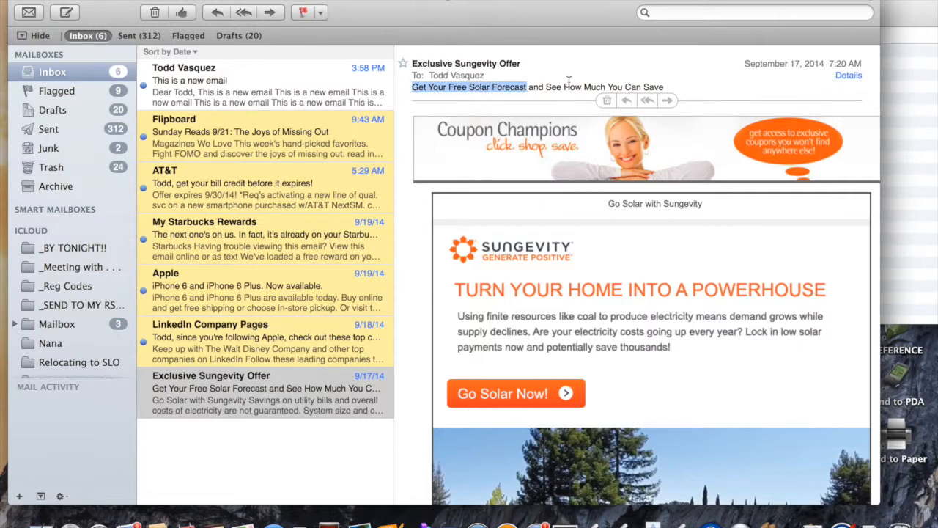
pyautogui.click(909, 203)
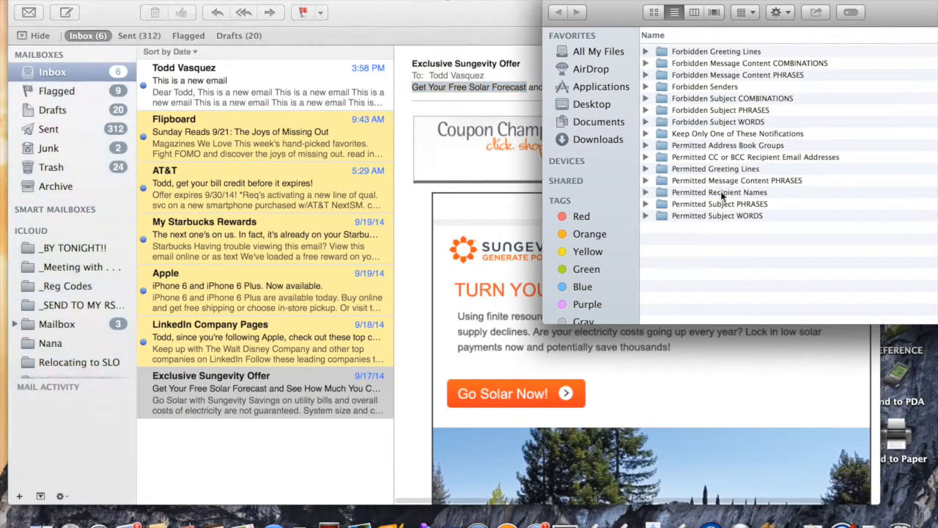
# Step: In Forbidden Subject PHRASES, create folder 41 with the comment 'Get Your Free Solar Forecast'
pyautogui.doubleClick(703, 111)
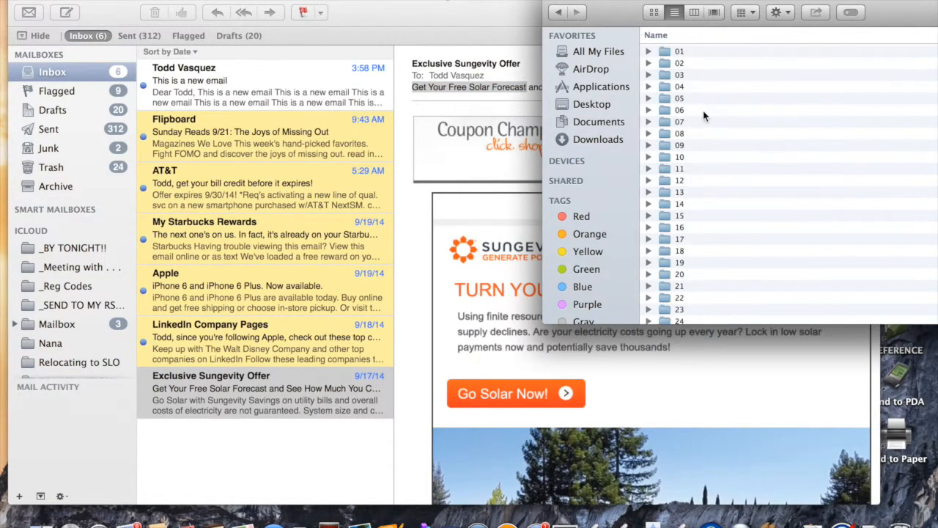
pyautogui.doubleClick(698, 3)
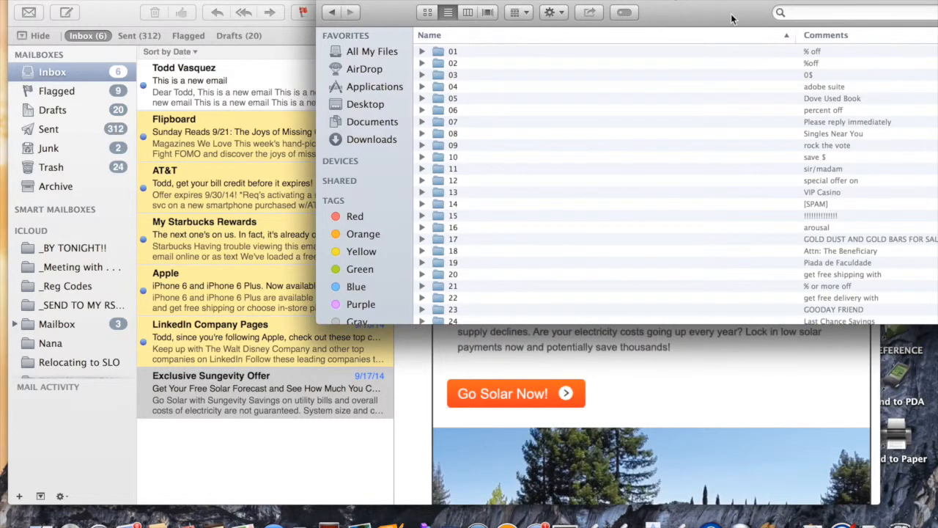
pyautogui.moveTo(690, 36); pyautogui.dragTo(519, 29)
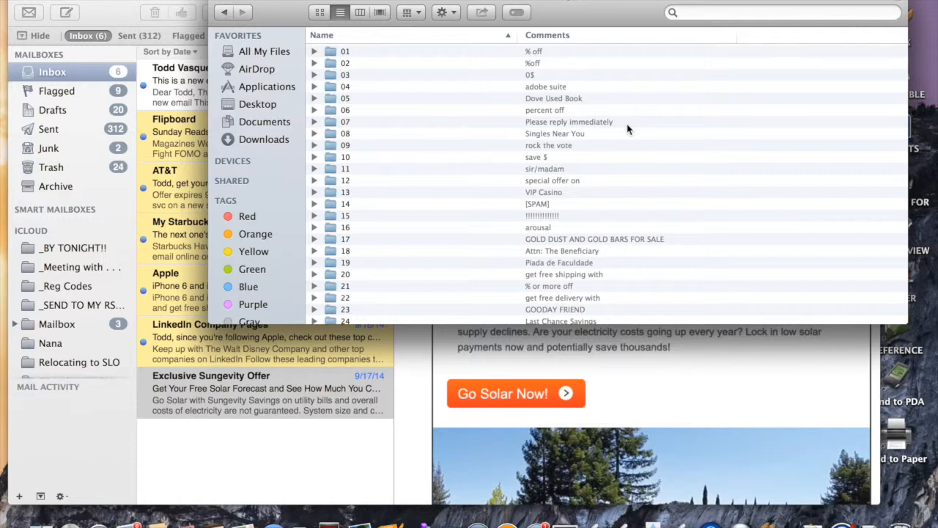
pyautogui.press('super+shift+n')
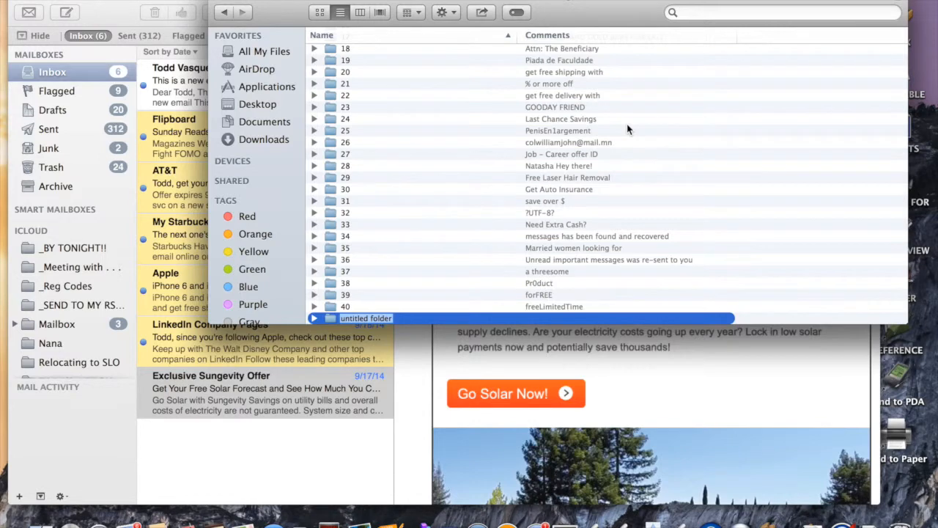
pyautogui.write('41')
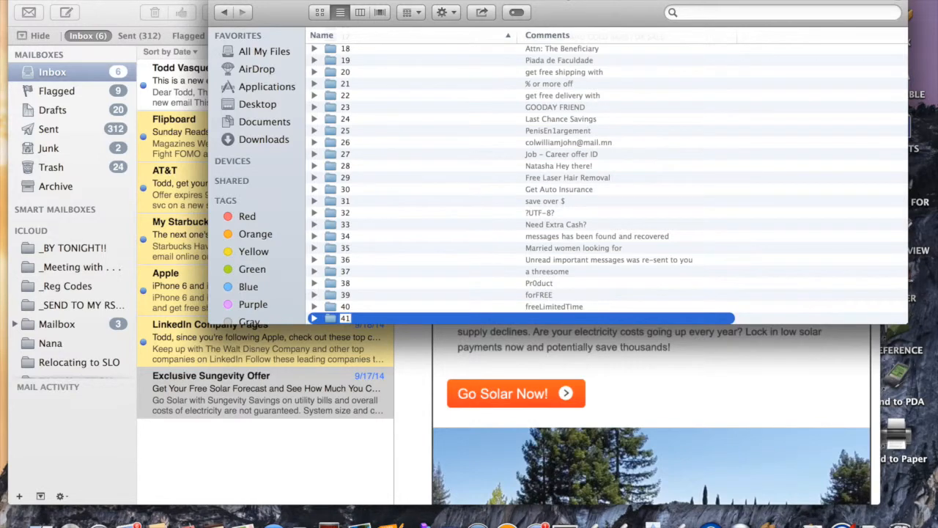
pyautogui.press('super+i')
pyautogui.click(61, 274)
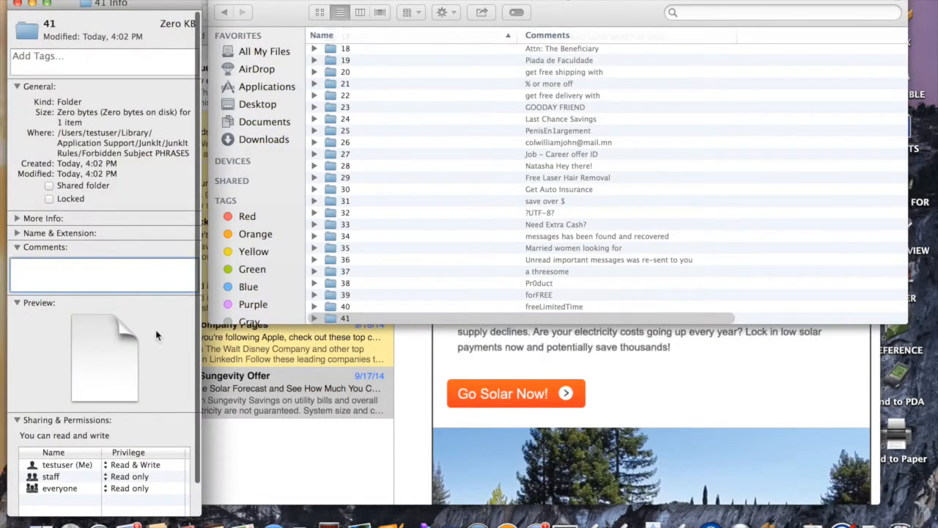
pyautogui.press('super+v')
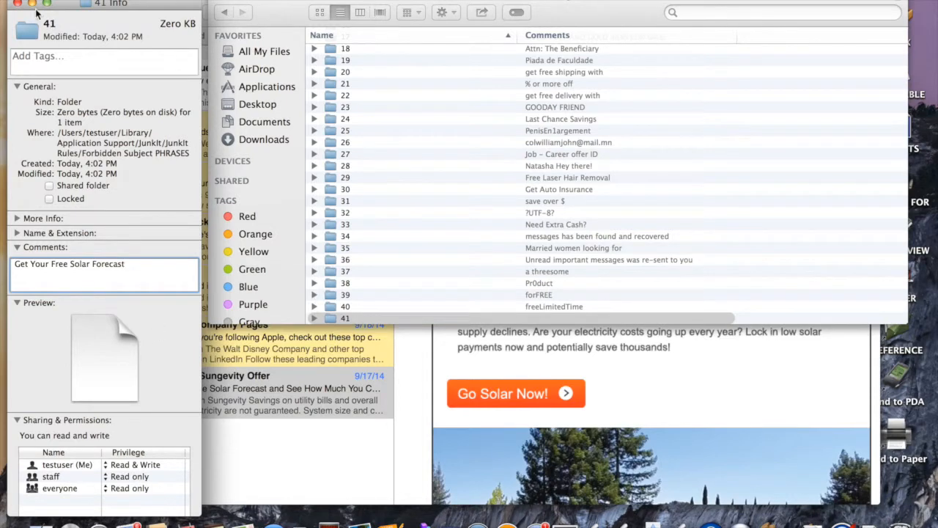
pyautogui.click(17, 3)
# Step: Move the Finder window aside and return to the JunkIt Rules folder list
pyautogui.moveTo(273, 13); pyautogui.dragTo(633, 13)
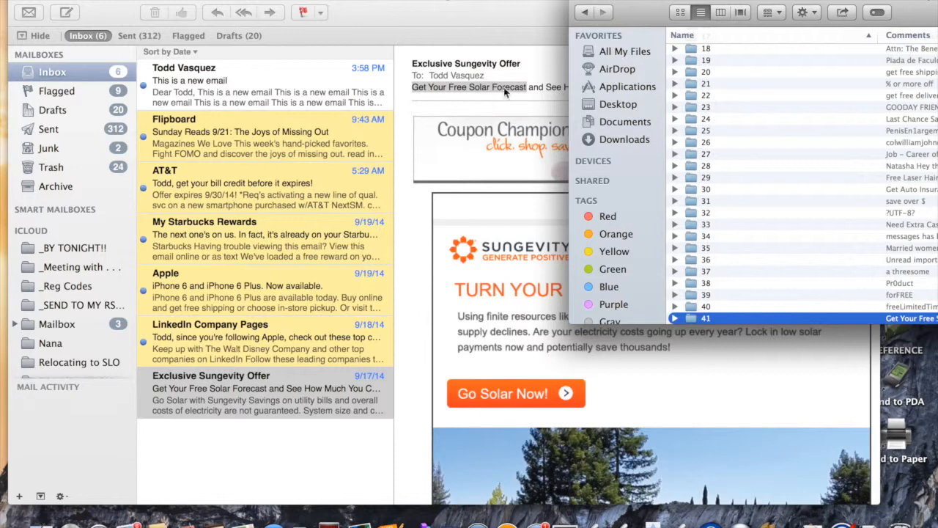
pyautogui.moveTo(646, 11); pyautogui.dragTo(465, 3)
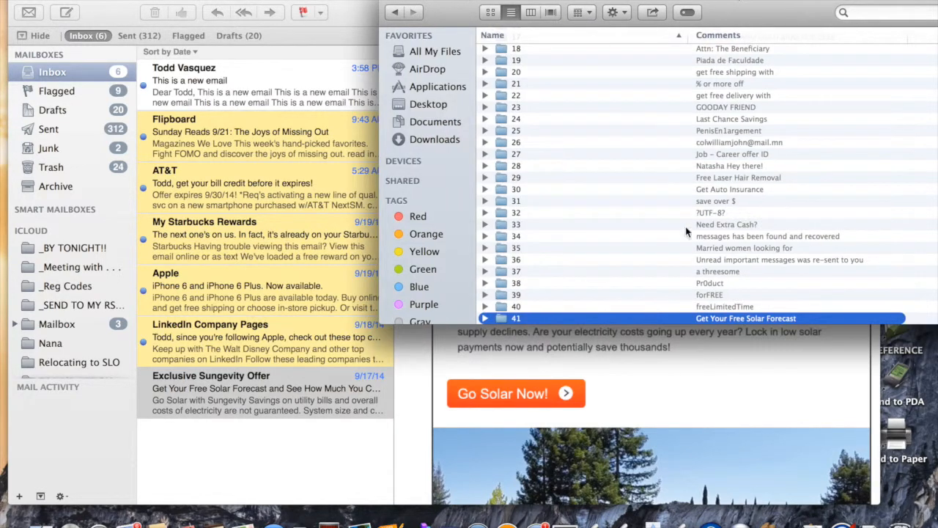
pyautogui.click(395, 12)
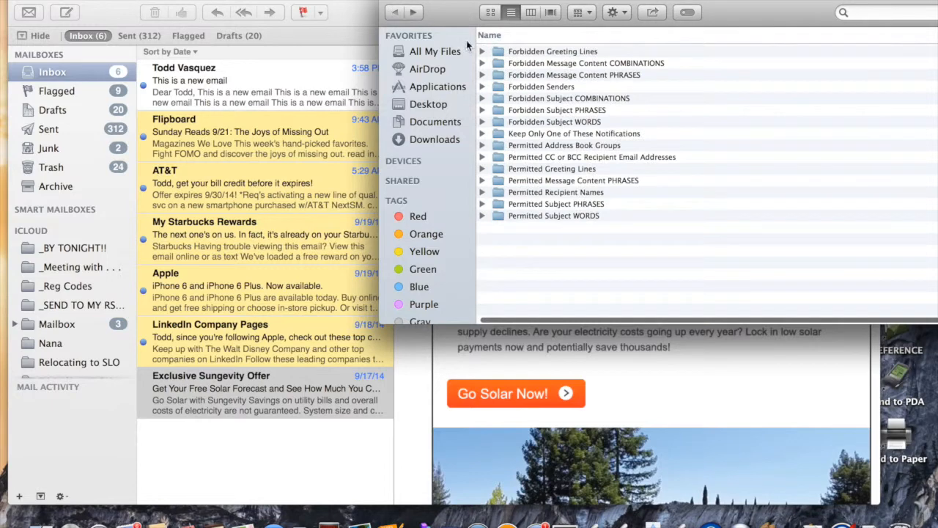
# Step: Create a folder named 'Free,Solar,Save' in Forbidden Subject COMBINATIONS, then go back to JunkIt Rules
pyautogui.doubleClick(569, 99)
pyautogui.moveTo(450, 5); pyautogui.dragTo(448, 182)
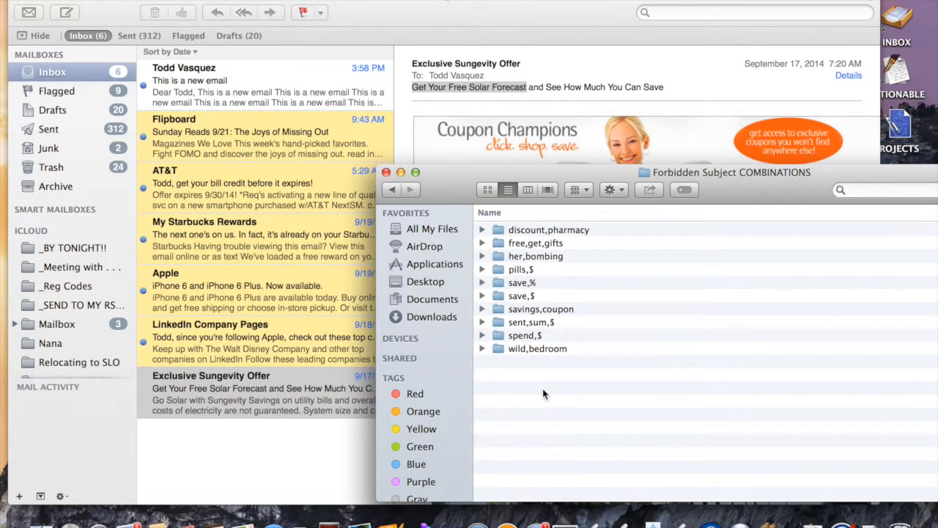
pyautogui.press('super+shift+n')
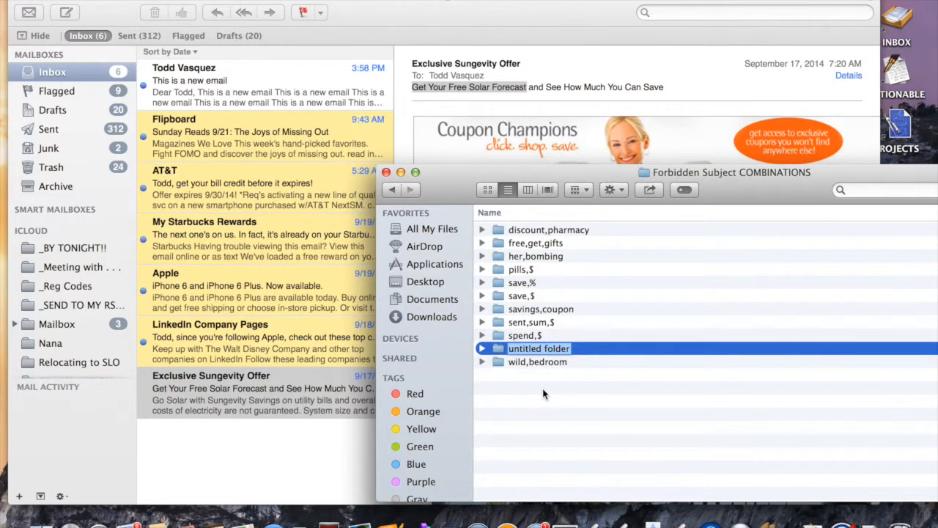
pyautogui.write('Free, ')
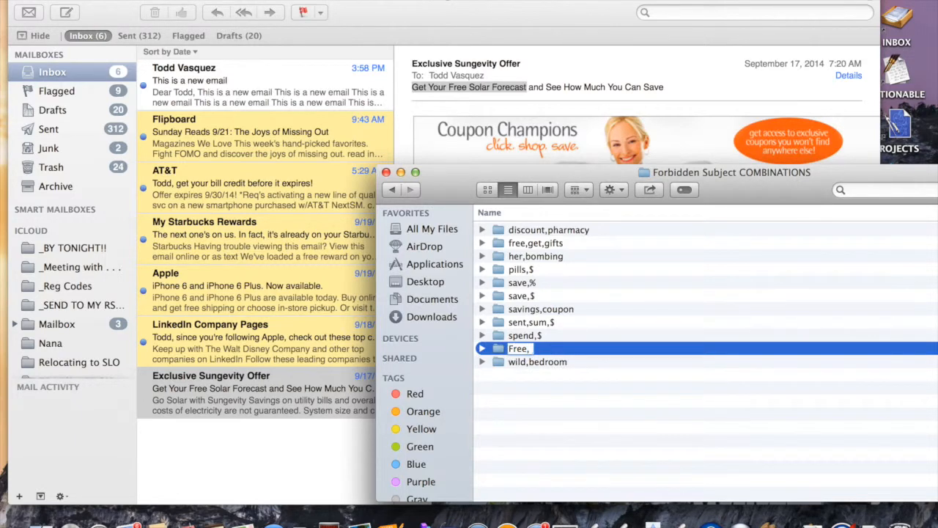
pyautogui.write('Sol')
pyautogui.press('BackSpace')
pyautogui.press('BackSpace')
pyautogui.press('BackSpace')
pyautogui.press('BackSpace')
pyautogui.write('Solar,Save')
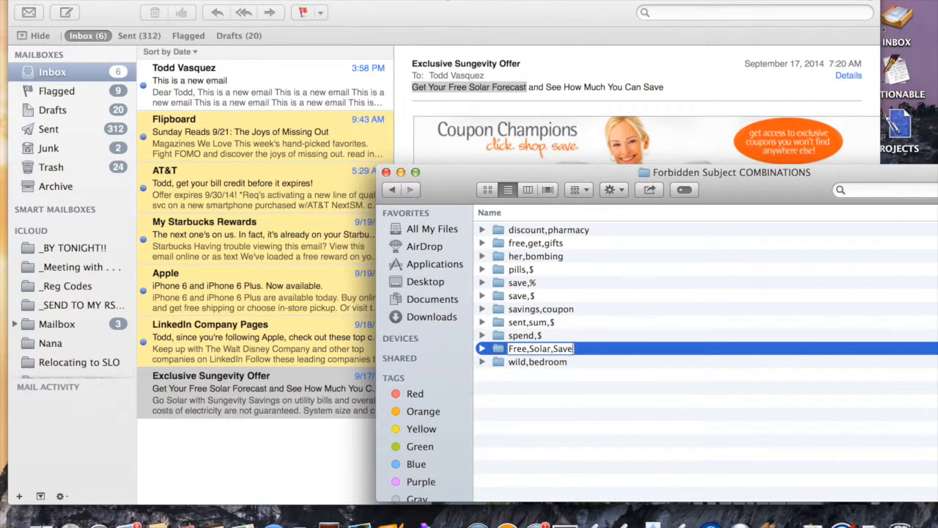
pyautogui.press('Return')
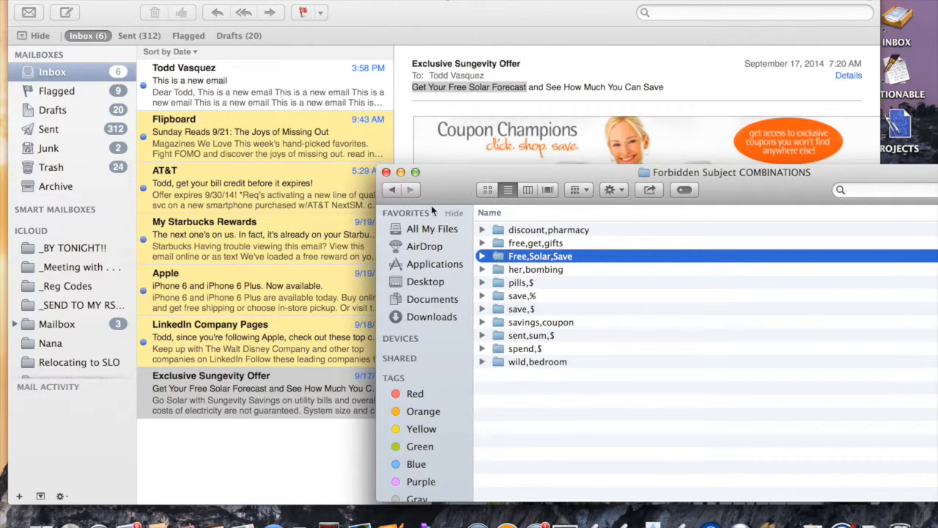
pyautogui.click(392, 192)
pyautogui.moveTo(451, 184); pyautogui.dragTo(616, 118)
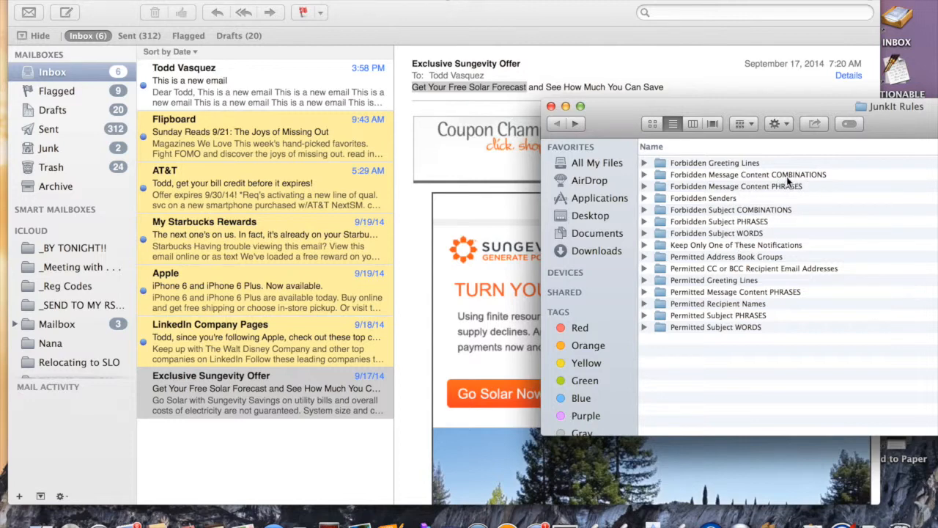
pyautogui.doubleClick(787, 176)
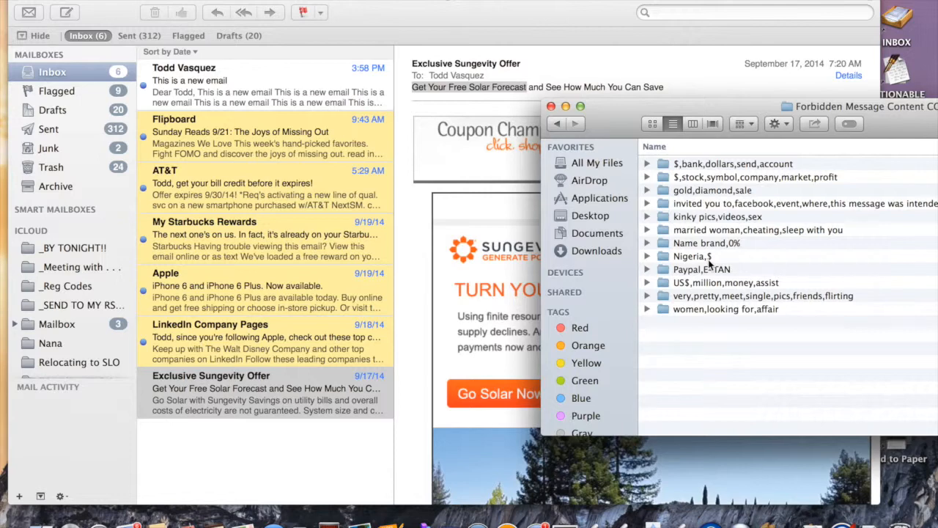
pyautogui.click(709, 261)
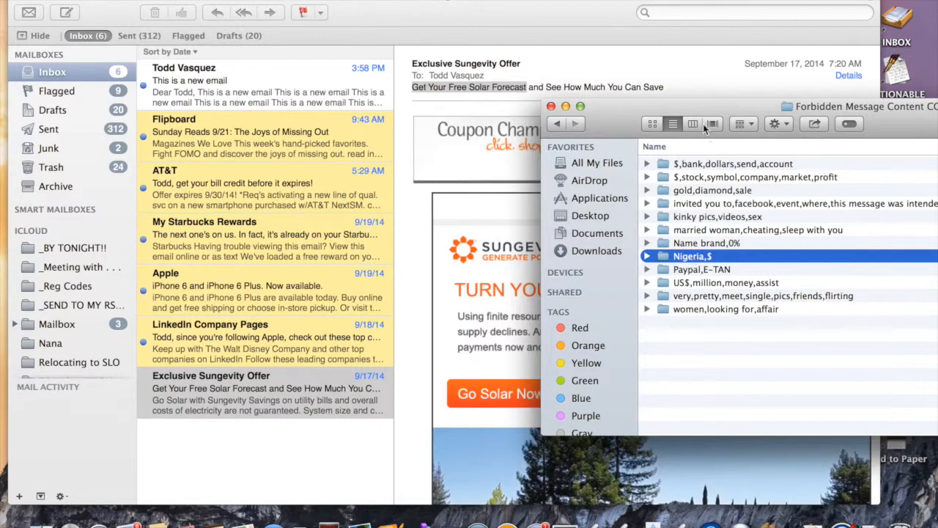
pyautogui.moveTo(698, 106); pyautogui.dragTo(604, 65)
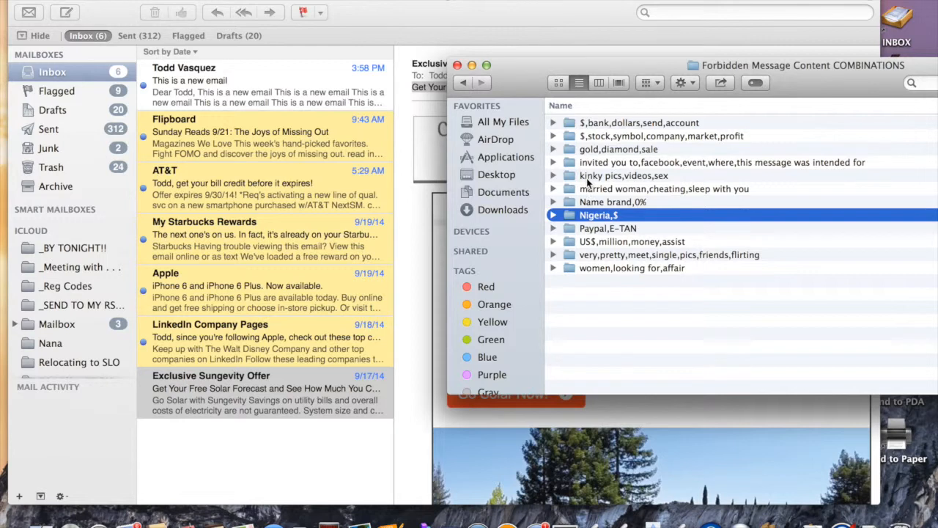
pyautogui.click(463, 82)
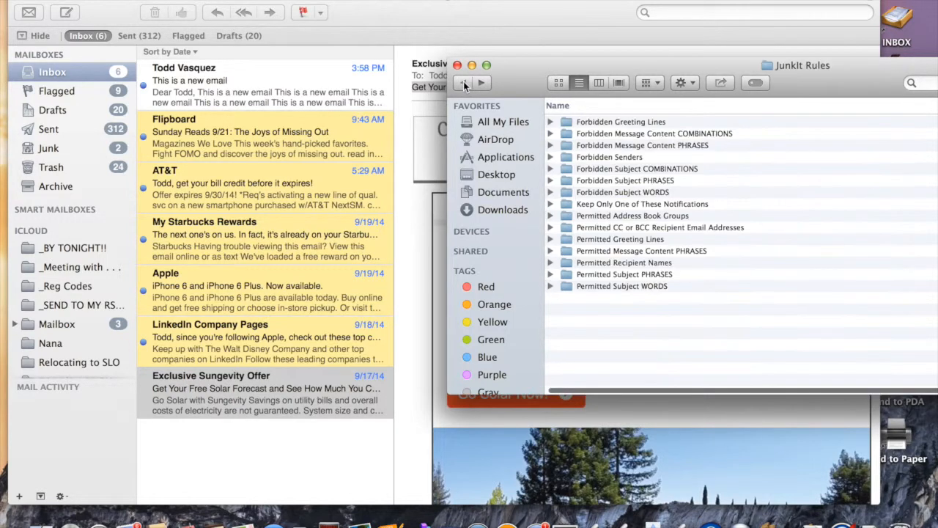
pyautogui.doubleClick(659, 184)
pyautogui.moveTo(556, 63); pyautogui.dragTo(380, 5)
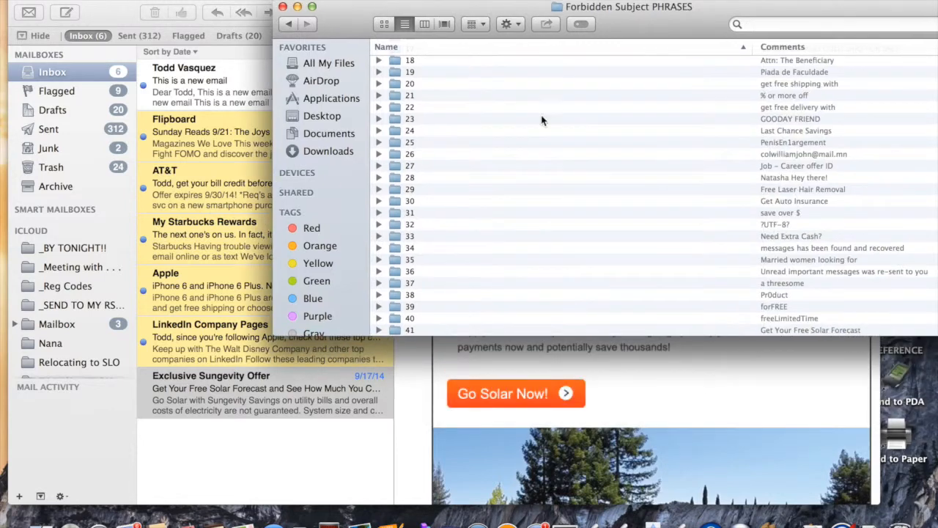
pyautogui.click(287, 24)
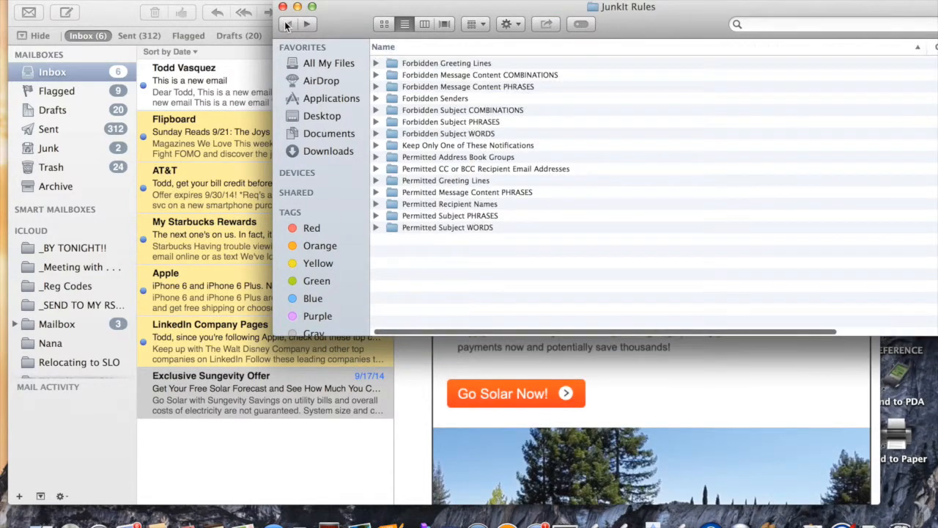
pyautogui.moveTo(336, 13); pyautogui.dragTo(494, 25)
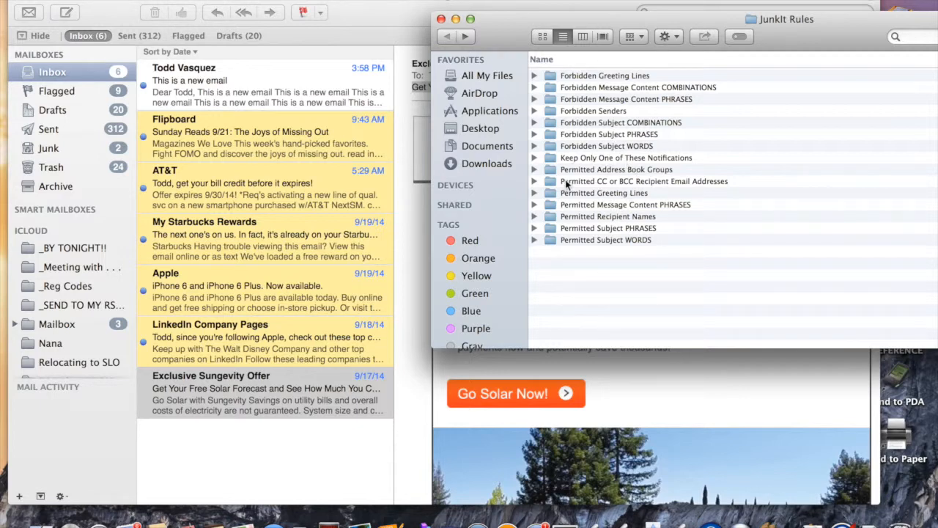
pyautogui.click(534, 157)
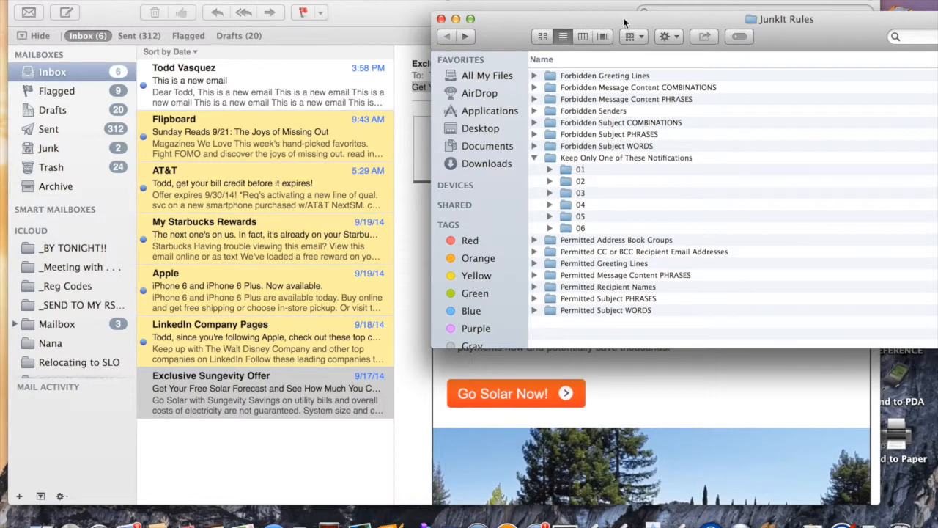
pyautogui.doubleClick(626, 22)
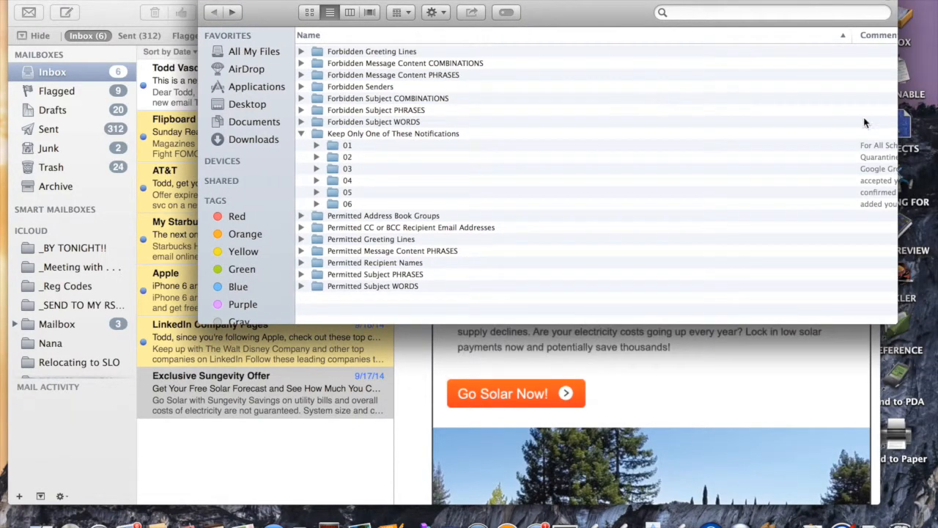
pyautogui.moveTo(852, 35); pyautogui.dragTo(573, 16)
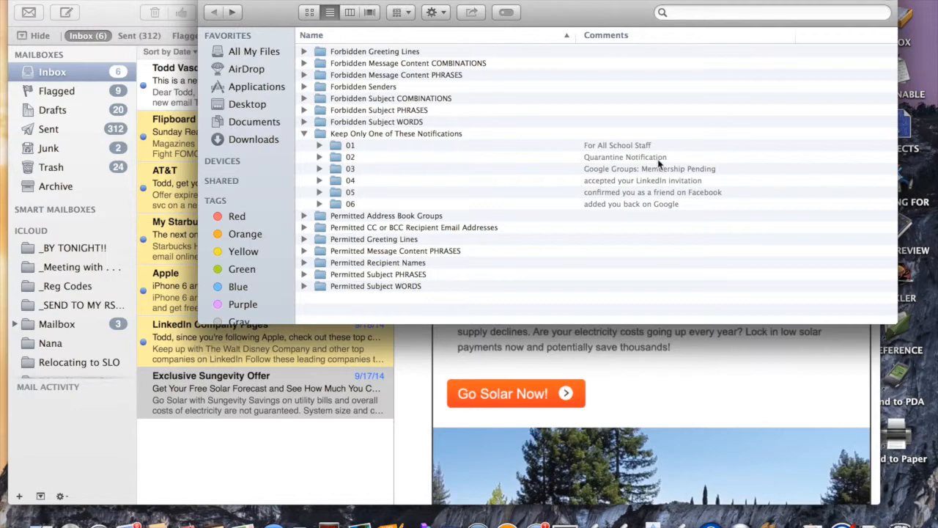
pyautogui.click(633, 182)
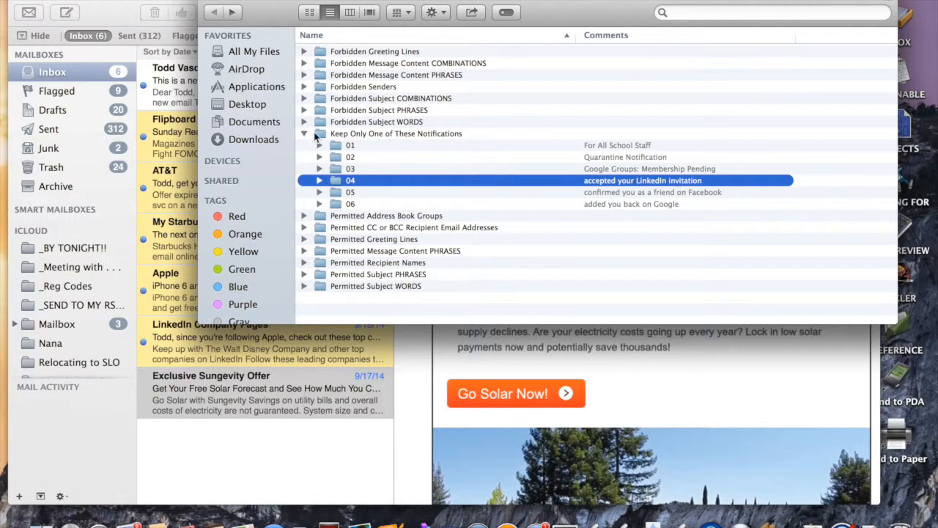
pyautogui.click(303, 134)
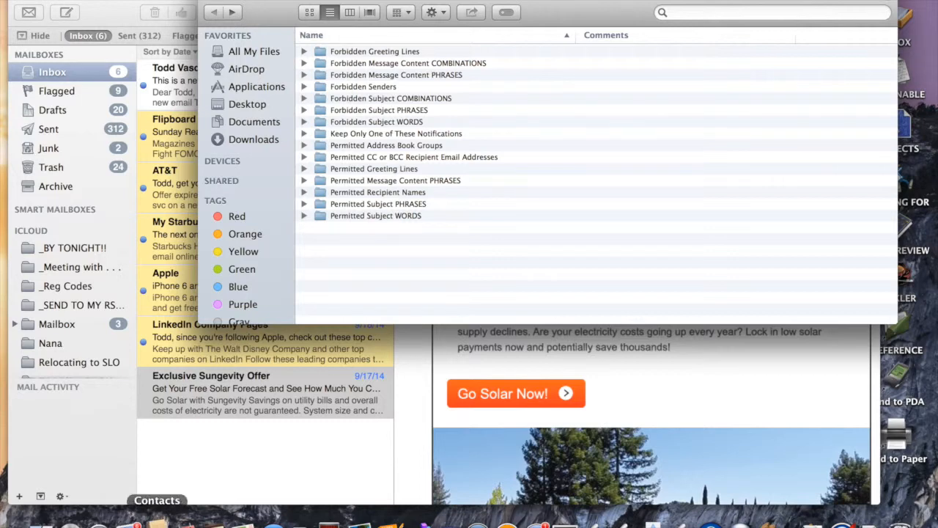
# Step: Launch Contacts, add a new group named 'Coworkers', then reselect All Contacts
pyautogui.click(157, 521)
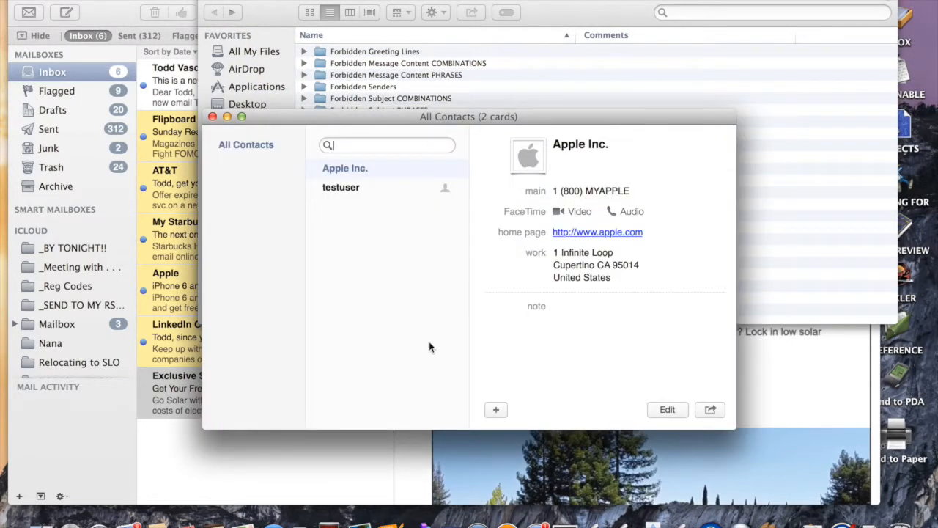
pyautogui.click(496, 409)
pyautogui.click(507, 441)
pyautogui.write('Coworkers')
pyautogui.press('Return')
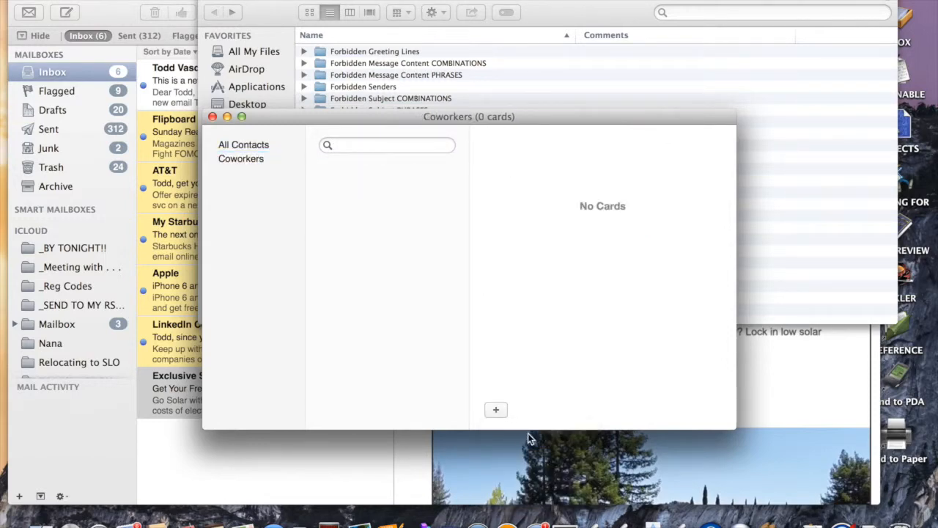
pyautogui.click(264, 147)
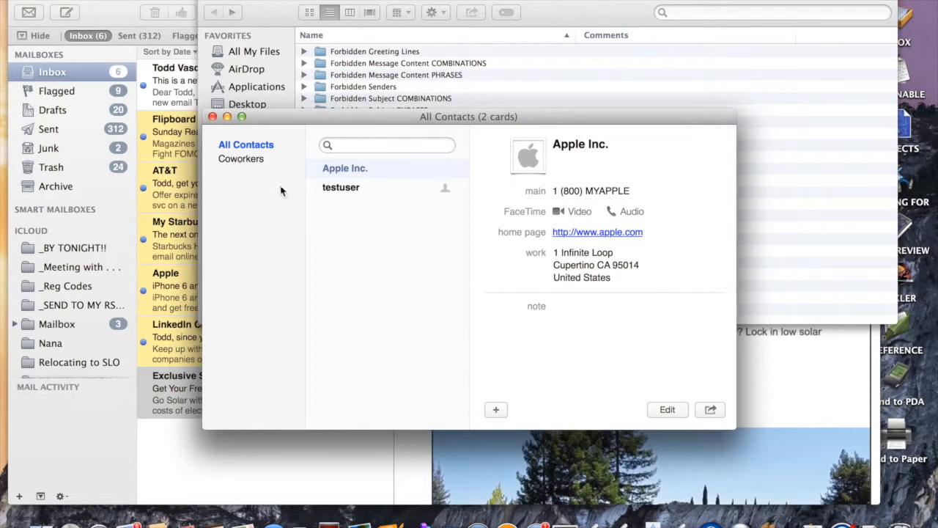
pyautogui.moveTo(263, 119); pyautogui.dragTo(762, 57)
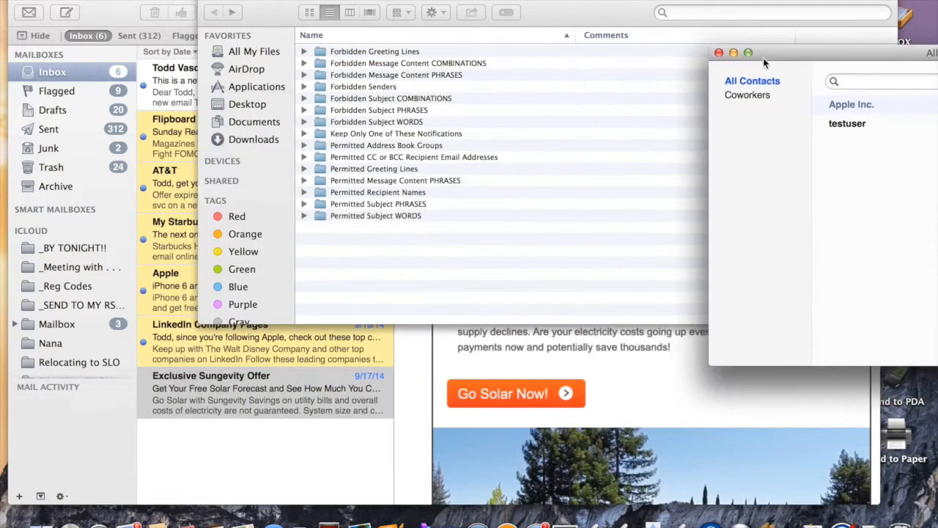
# Step: Create a 'Coworkers' folder inside Permitted Address Book Groups and close the window
pyautogui.doubleClick(377, 147)
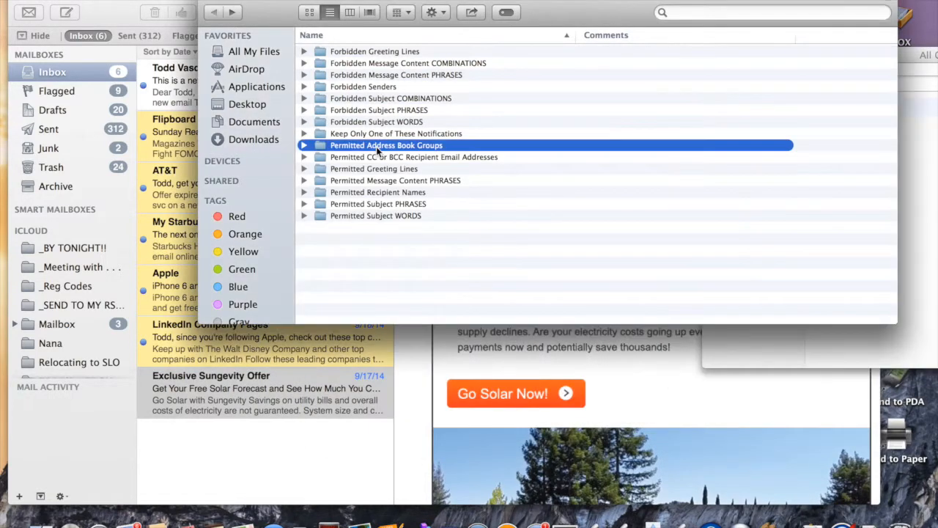
pyautogui.press('super+shift+n')
pyautogui.write('Cow')
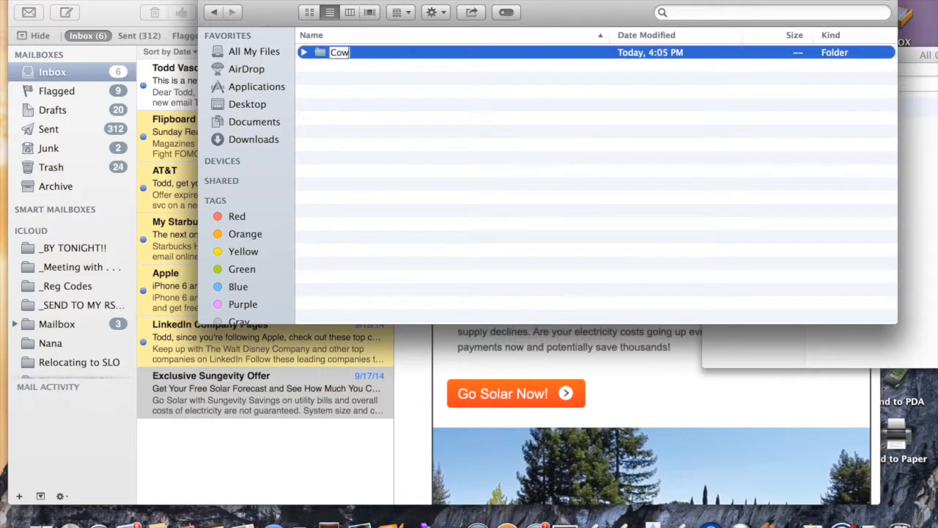
pyautogui.write('orkers')
pyautogui.press('Return')
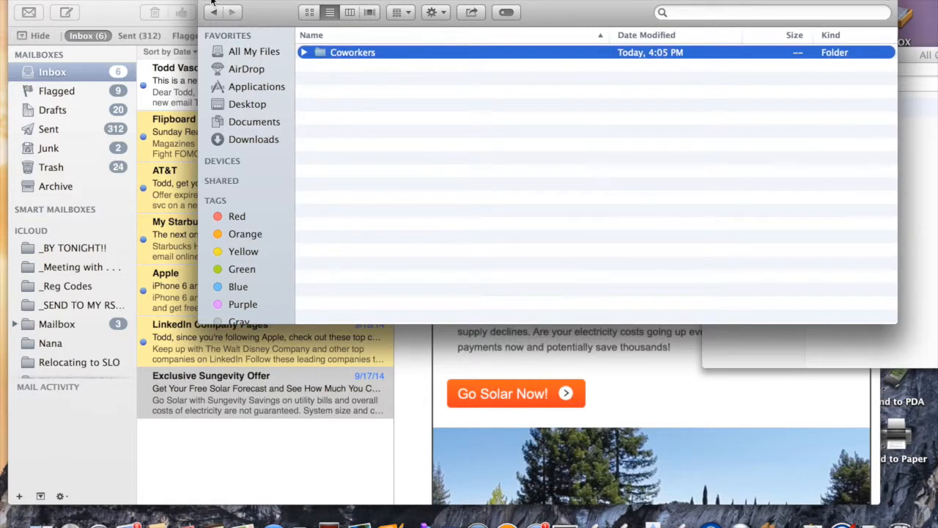
pyautogui.press('super+w')
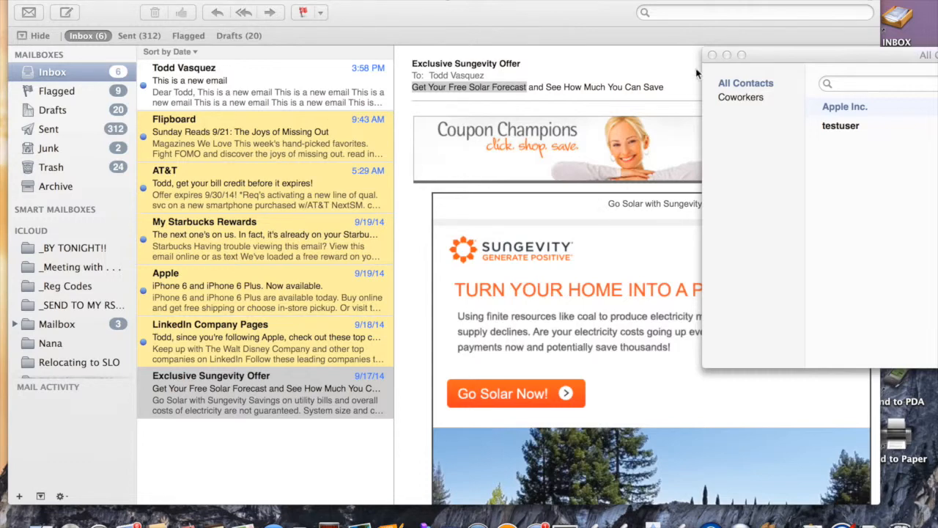
# Step: Close Contacts, then inspect Permitted CC or BCC Recipient Email Addresses in JunkIt Rules and close Finder
pyautogui.click(712, 56)
pyautogui.click(813, 522)
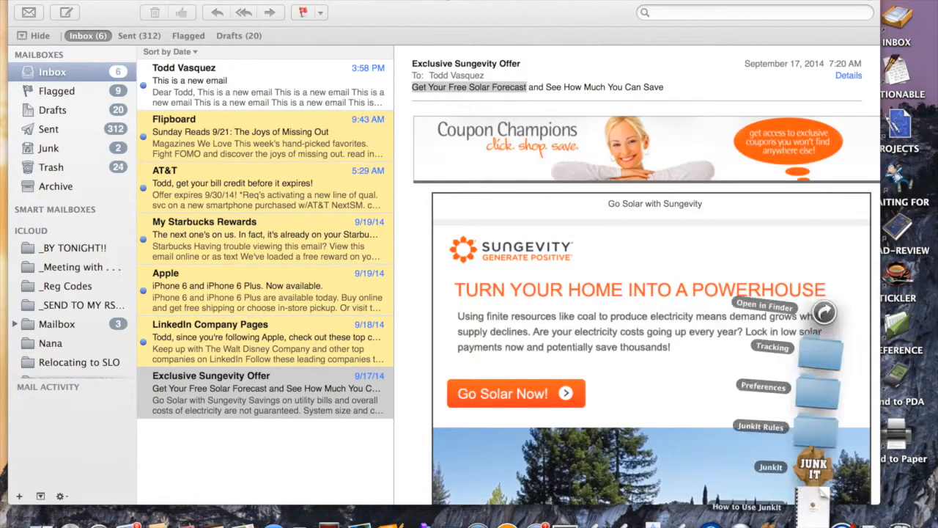
pyautogui.click(820, 413)
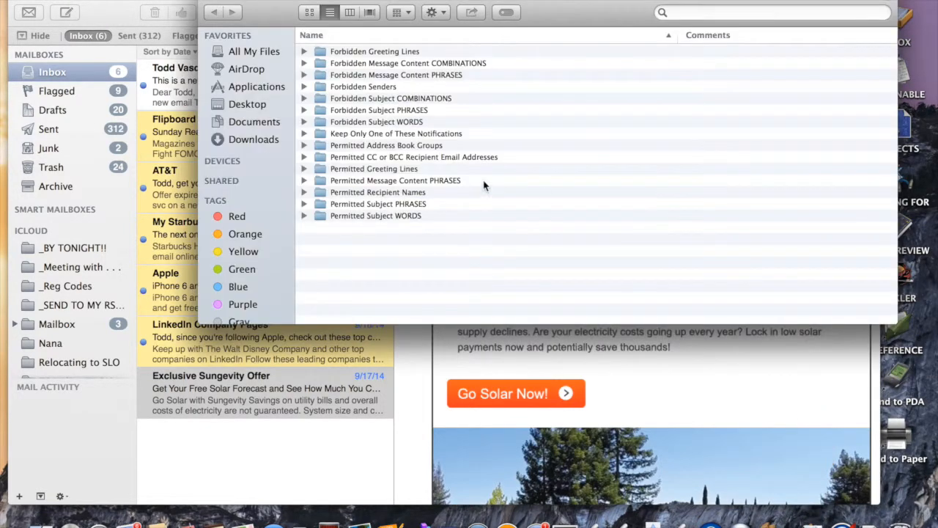
pyautogui.moveTo(275, 10); pyautogui.dragTo(414, 10)
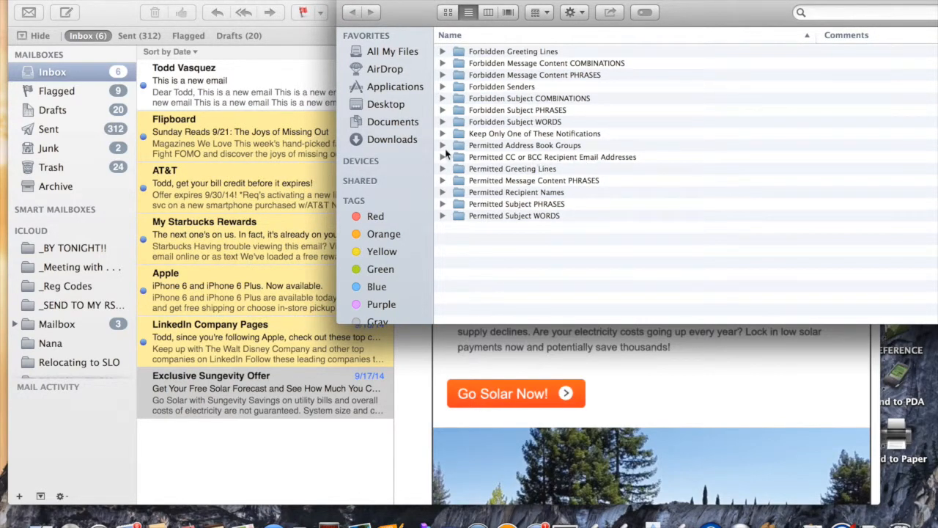
pyautogui.click(443, 157)
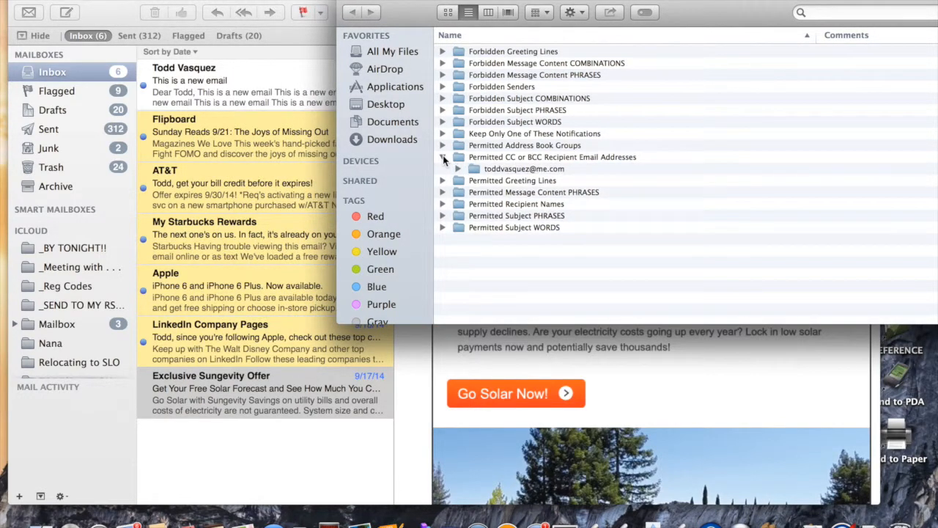
pyautogui.click(443, 157)
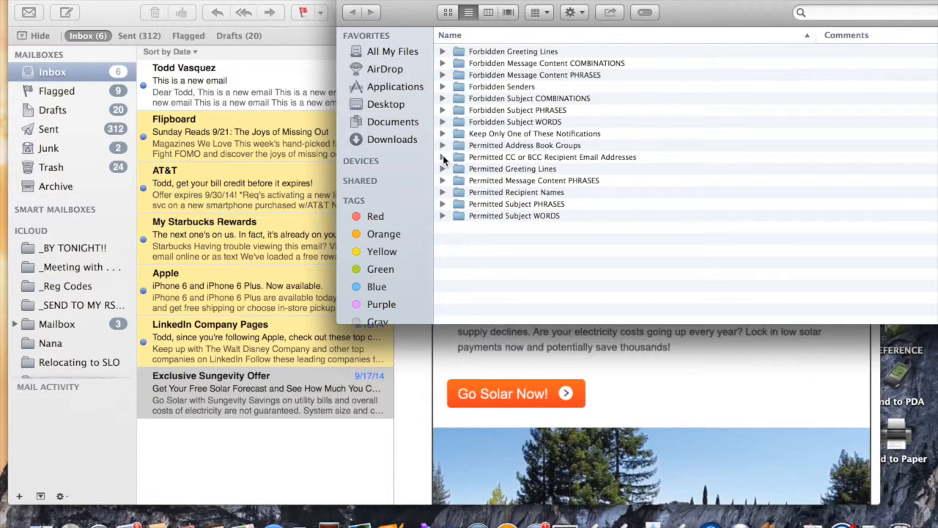
pyautogui.click(348, 3)
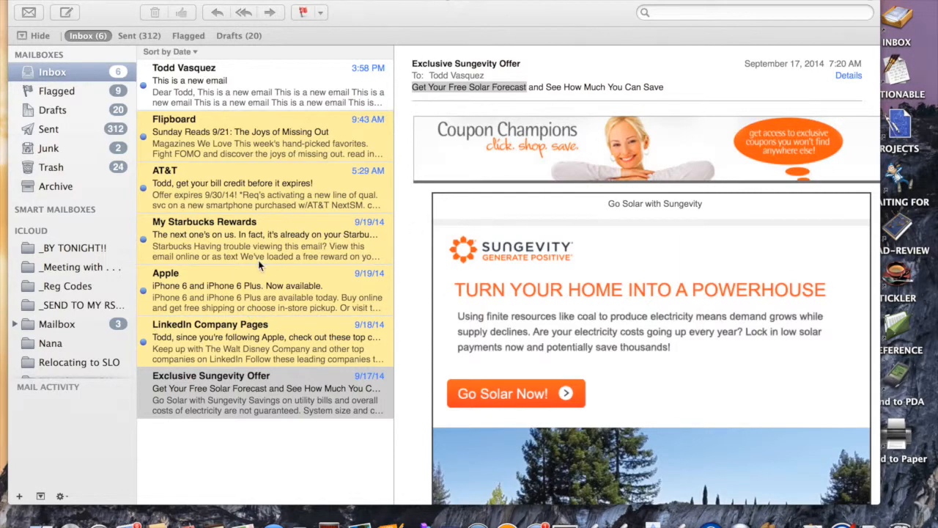
# Step: Mark the Sungevity solar offer unread so JunkIt junks it, then check the JunkIt notifications
pyautogui.click(271, 437)
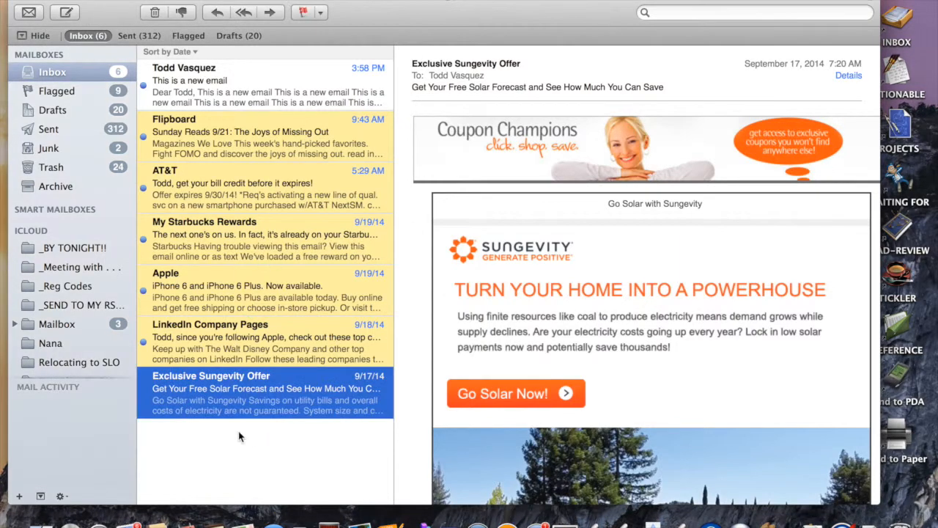
pyautogui.press('super+shift+u')
pyautogui.click(212, 470)
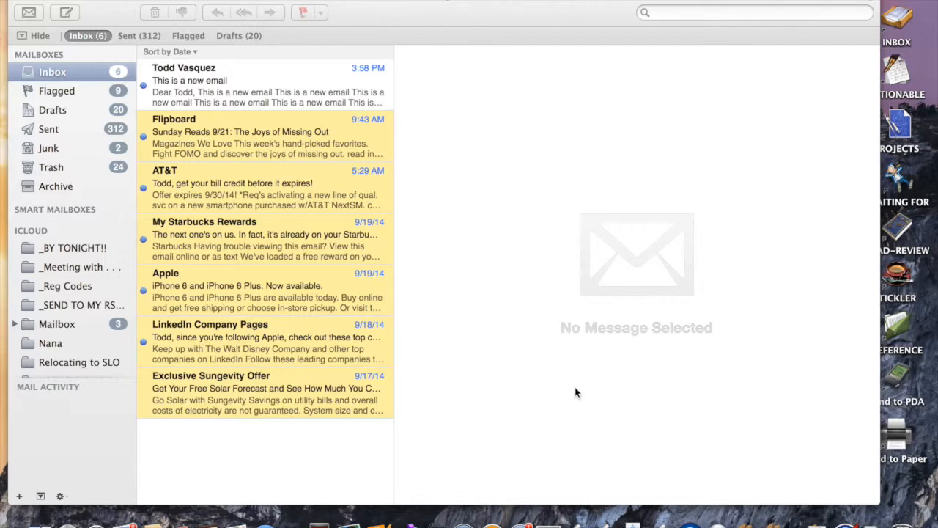
pyautogui.hscroll(5, 576, 393)
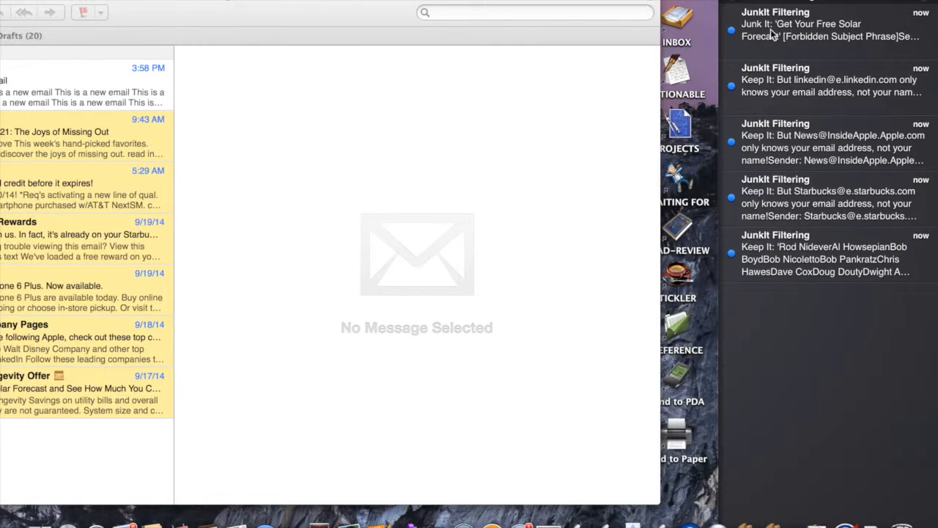
pyautogui.hscroll(-5, 771, 29)
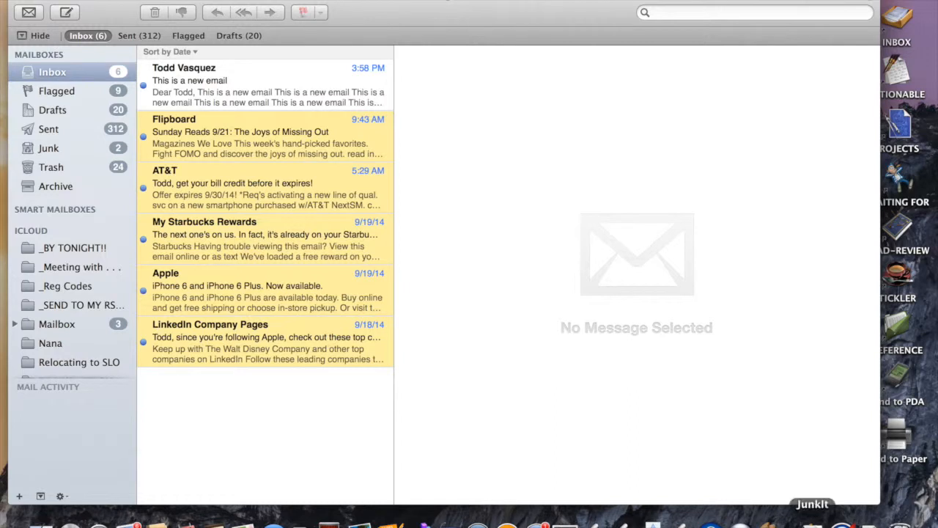
# Step: Change the 01 Growl Notifier comment in JunkIt Preferences from 'on' to 'off'
pyautogui.click(812, 522)
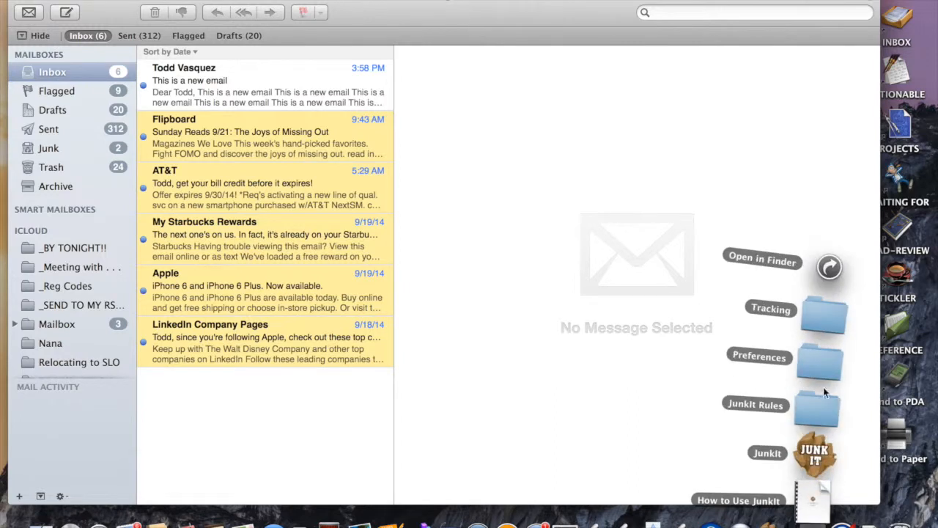
pyautogui.click(668, 233)
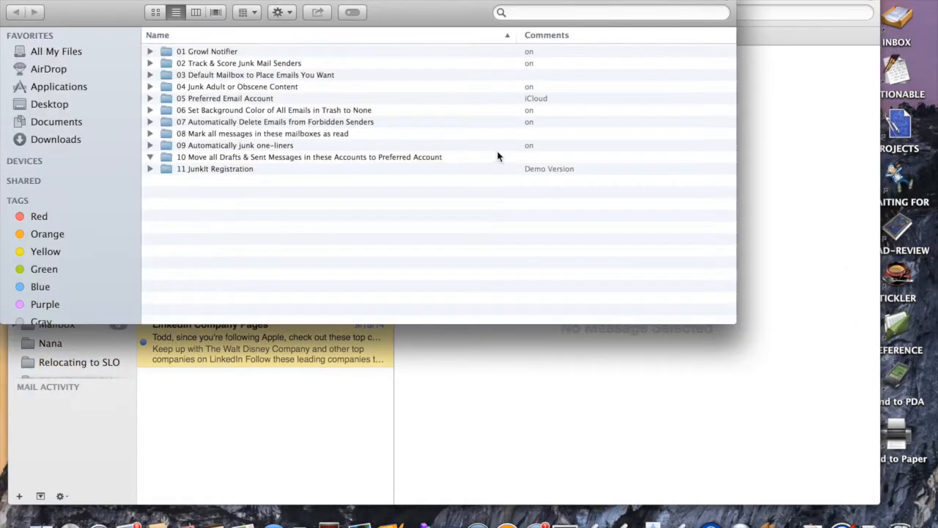
pyautogui.click(318, 52)
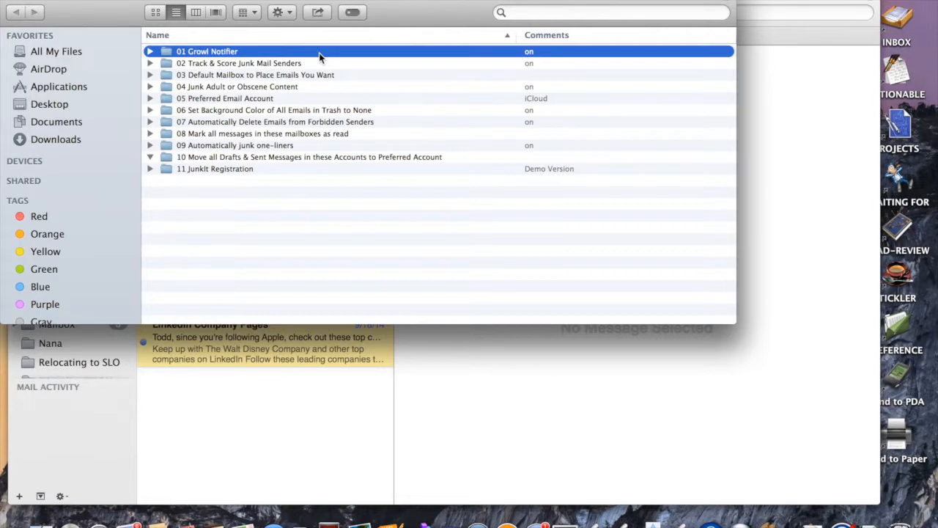
pyautogui.press('super+i')
pyautogui.moveTo(69, 272); pyautogui.dragTo(11, 262)
pyautogui.write('off')
pyautogui.press('Return')
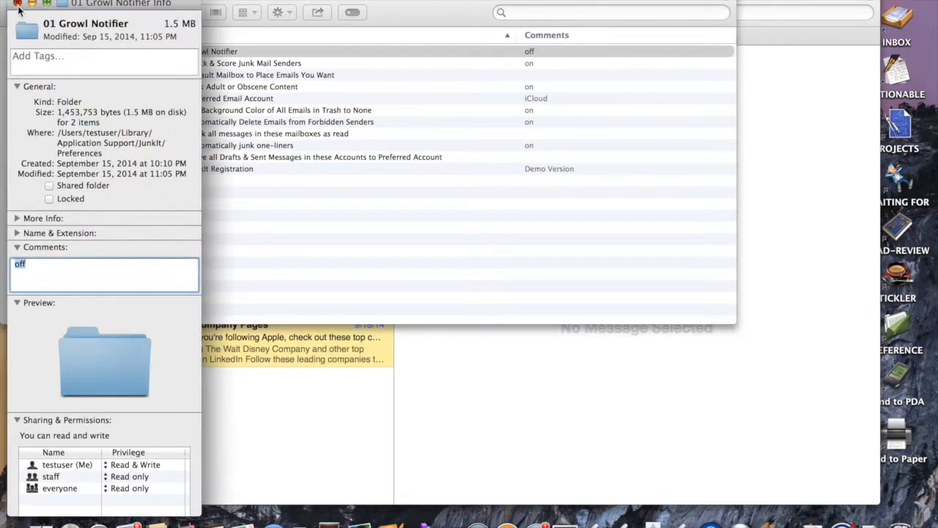
pyautogui.click(17, 3)
pyautogui.click(16, 4)
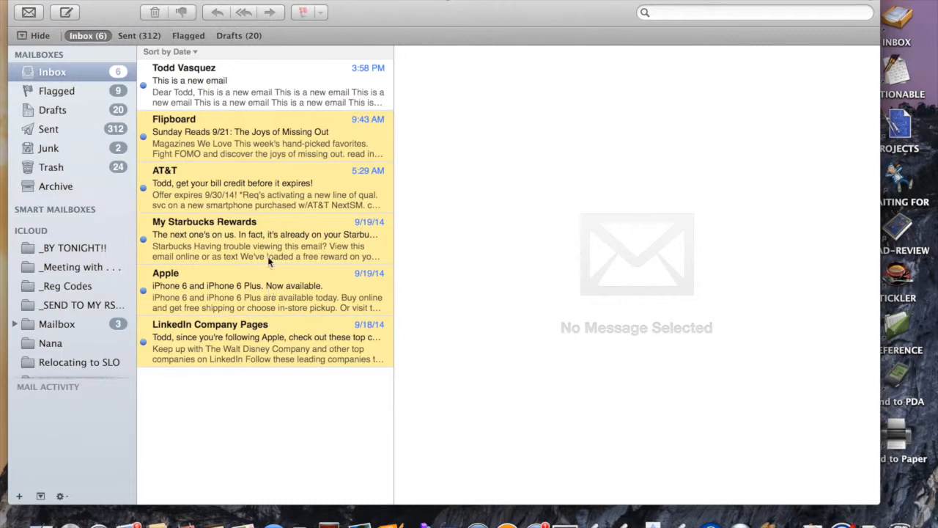
# Step: Open the 'This is a new email' message and set all inbox messages' background to White
pyautogui.click(269, 104)
pyautogui.press('super+a')
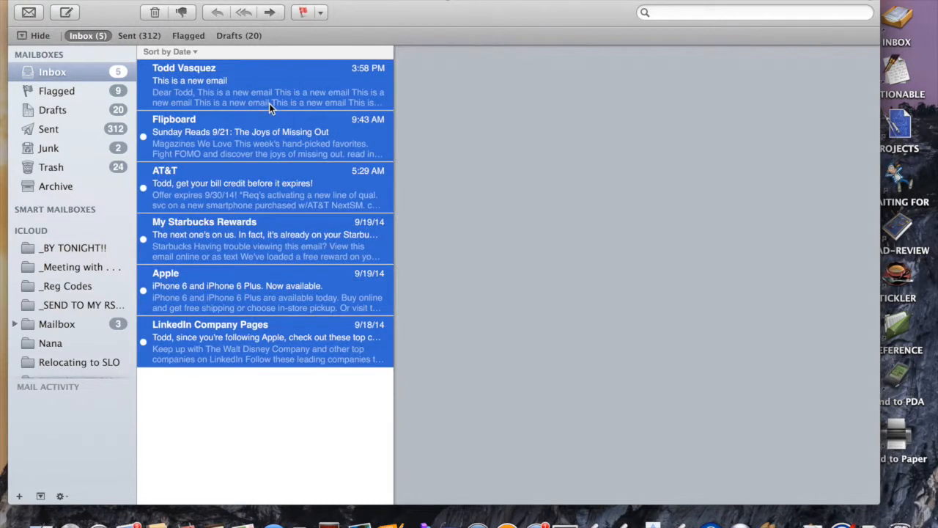
pyautogui.click(289, 1)
pyautogui.click(315, 11)
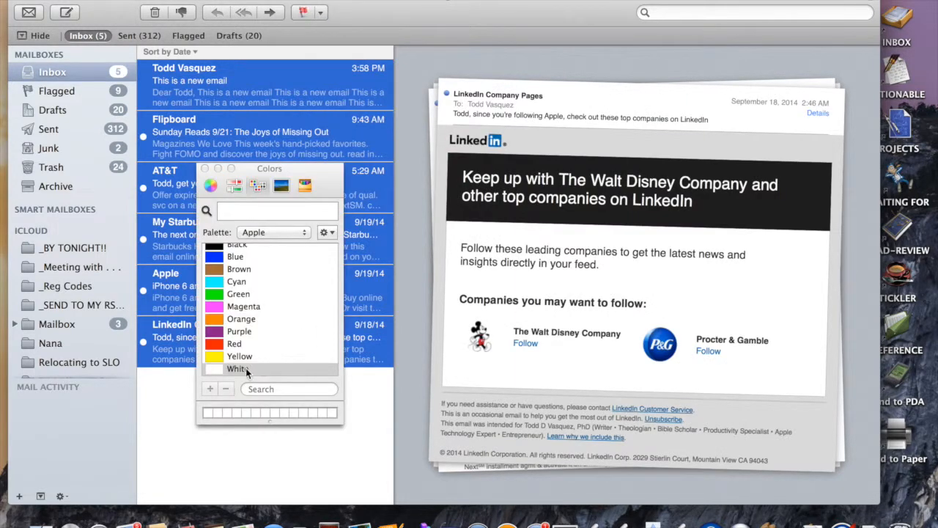
pyautogui.click(205, 170)
pyautogui.click(244, 408)
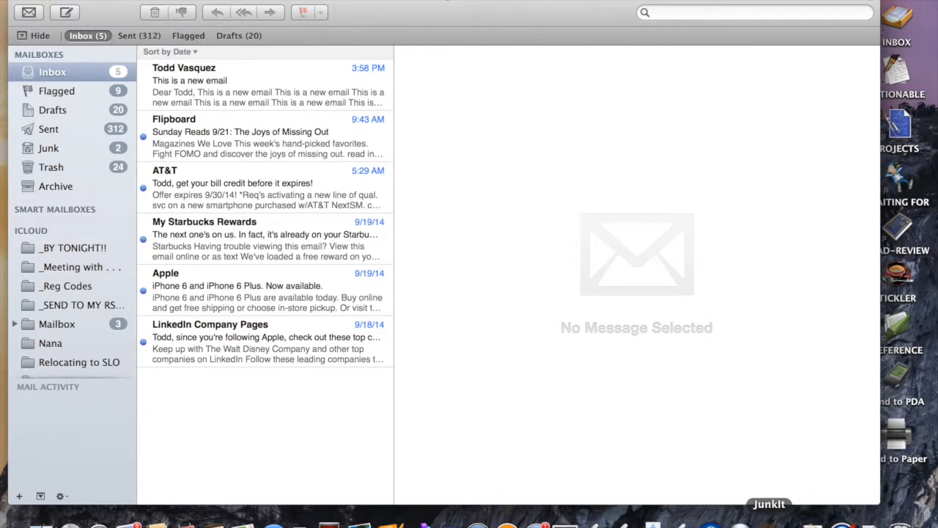
# Step: Quit JunkIt from the Dock and relaunch it from the JunkIt stack
pyautogui.rightClick(769, 520)
pyautogui.click(777, 498)
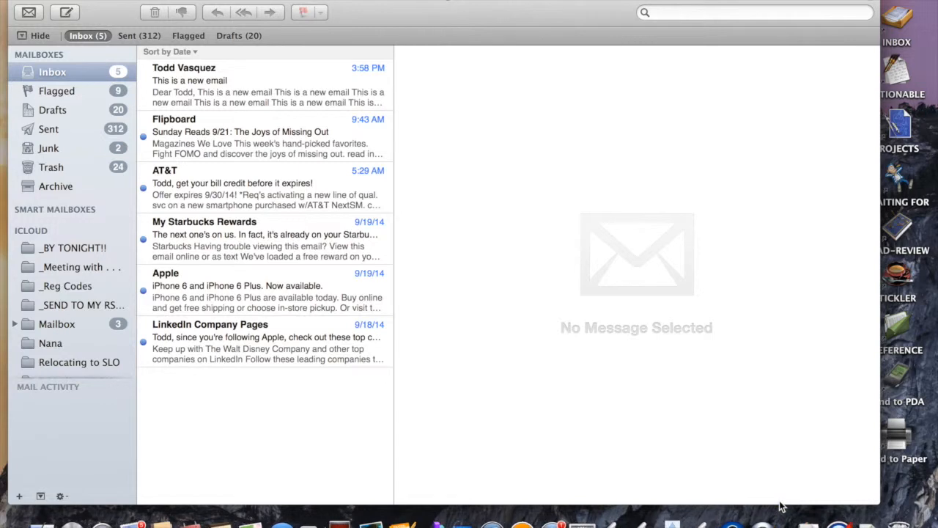
pyautogui.click(810, 522)
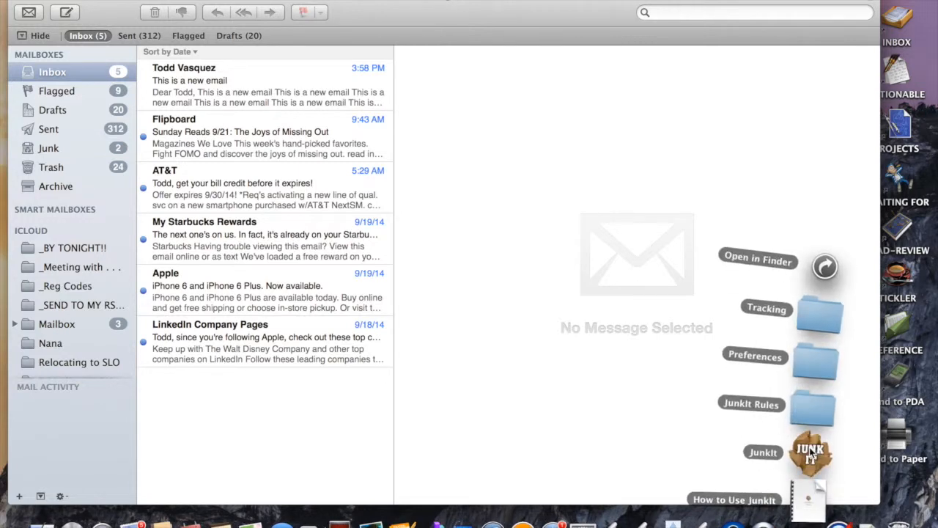
pyautogui.click(528, 398)
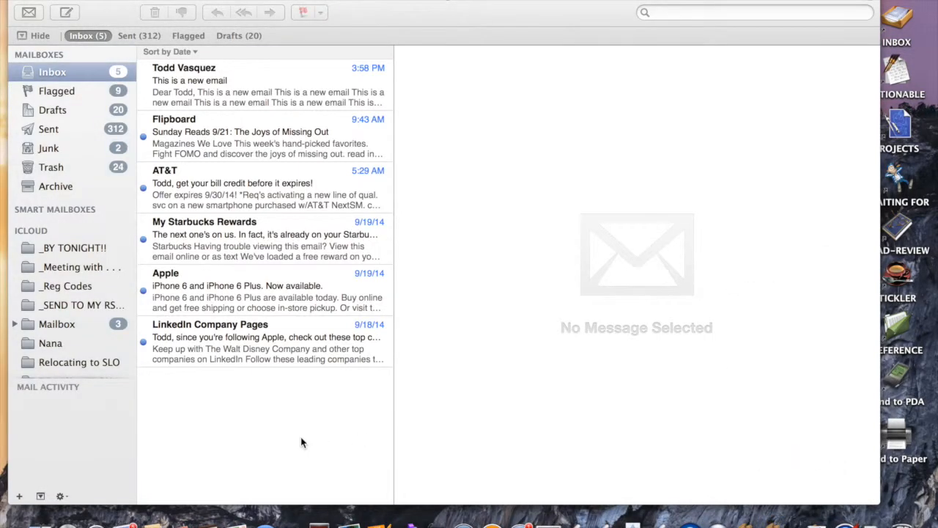